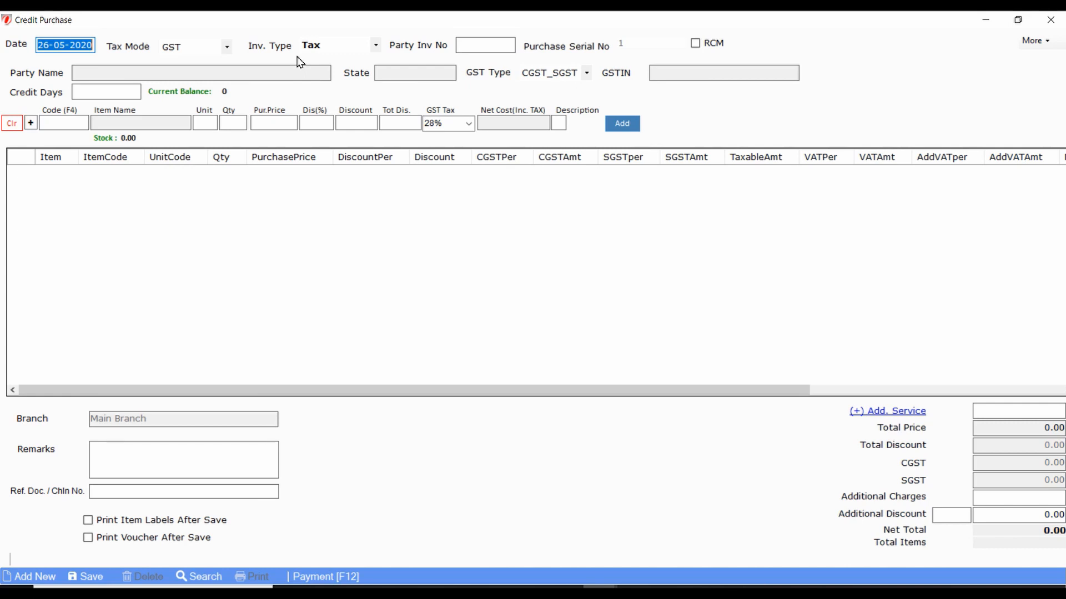
# Step: Set the credit purchase date to 22-05-2020, keeping GST as the tax mode
pyautogui.press('Left')
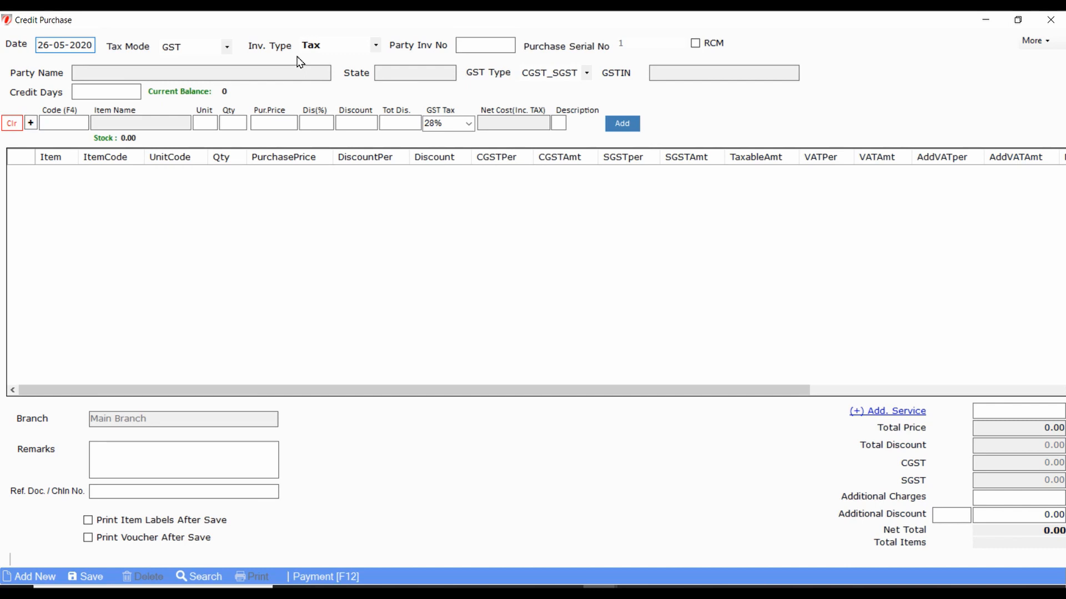
pyautogui.press('Down')
pyautogui.press('Down')
pyautogui.press('Down')
pyautogui.press('Down')
pyautogui.press('Tab')
pyautogui.press('Tab')
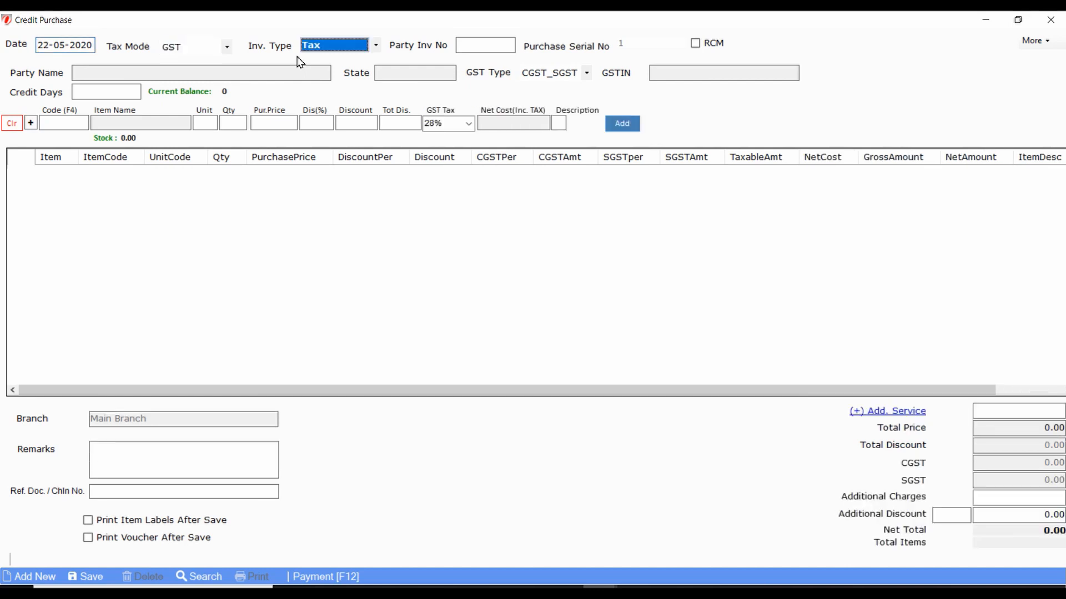
# Step: Choose Tax as the invoice type and leave the party invoice number blank
pyautogui.click(375, 46)
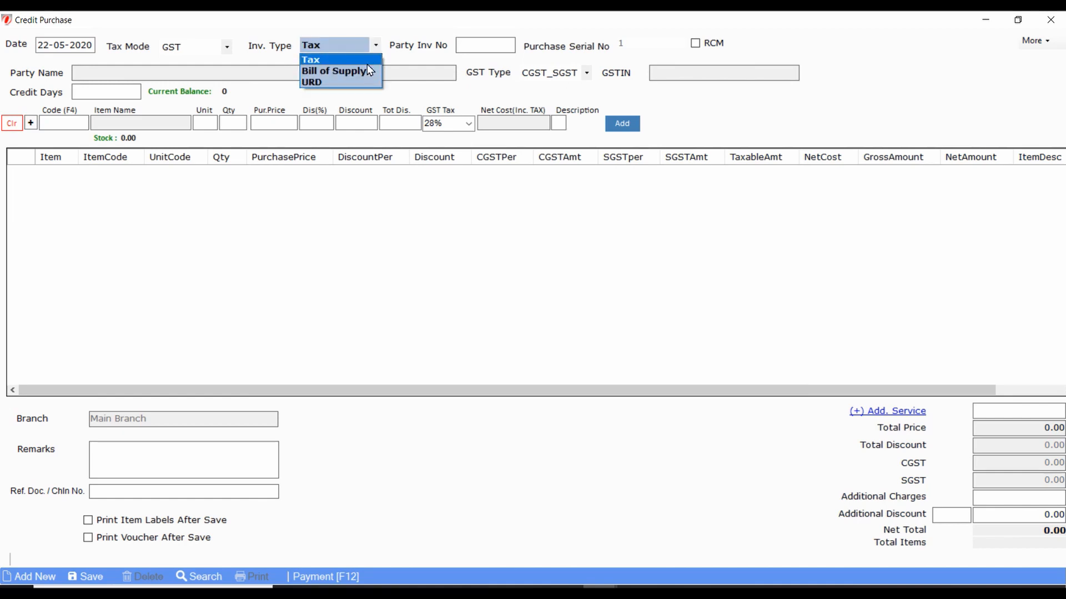
pyautogui.click(368, 64)
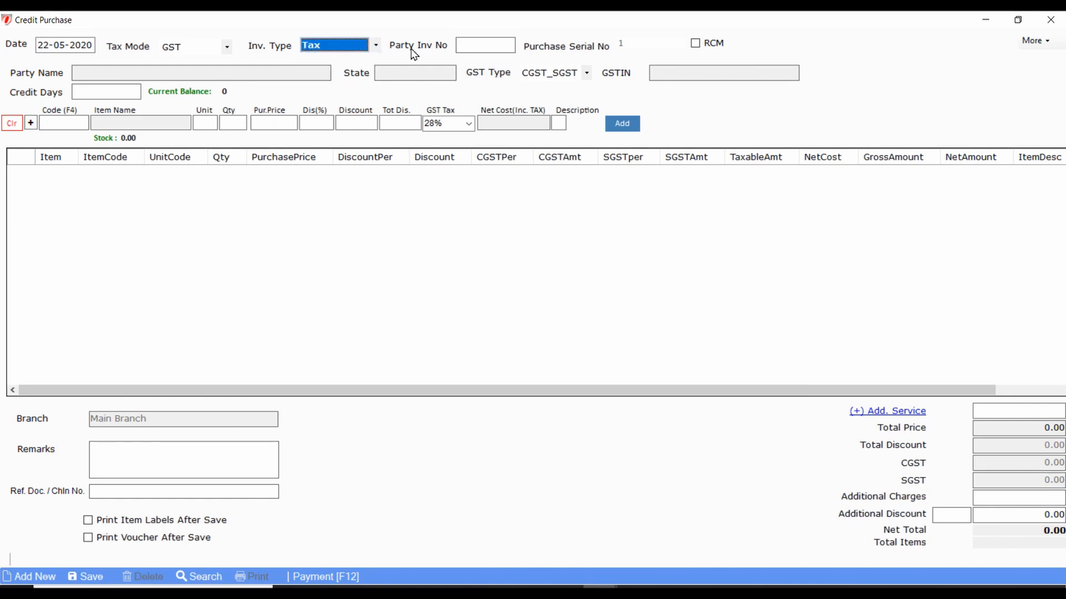
pyautogui.click(479, 42)
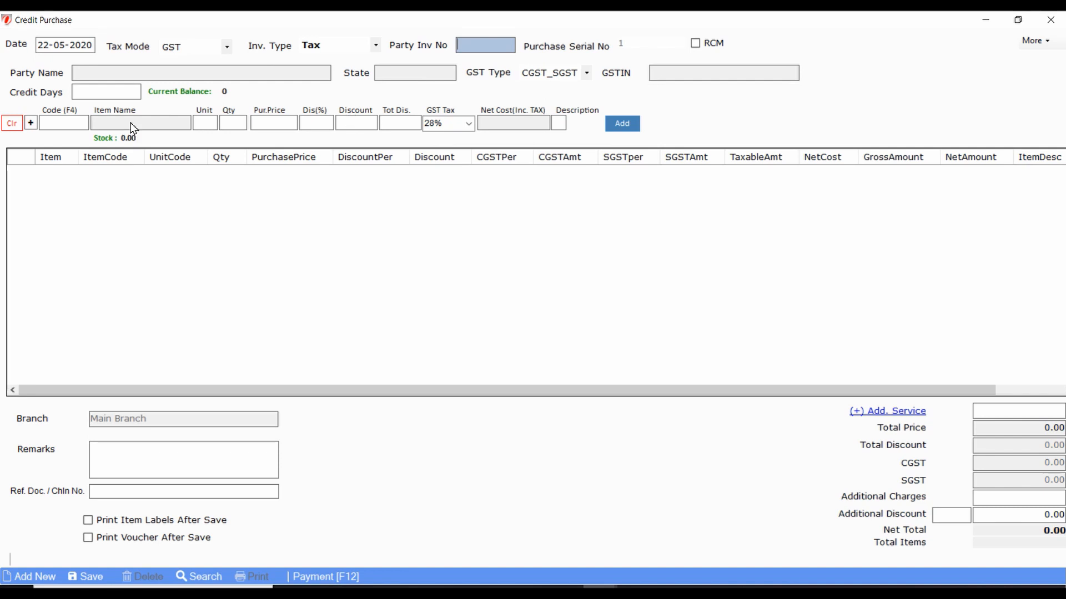
# Step: Start a new supplier record from the supplier list for the purchase's party name
pyautogui.click(224, 72)
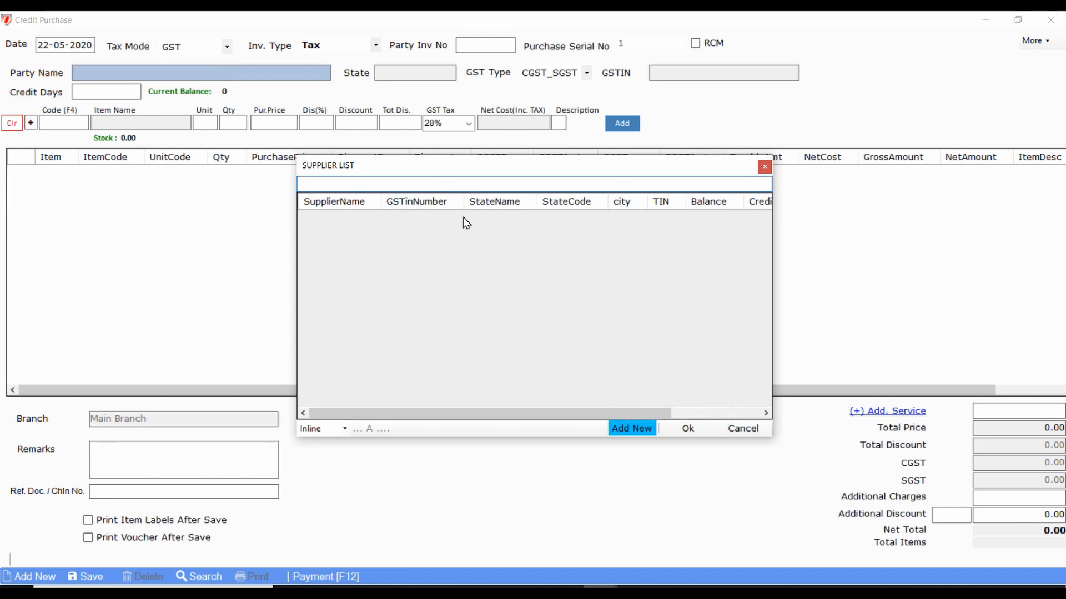
pyautogui.click(621, 430)
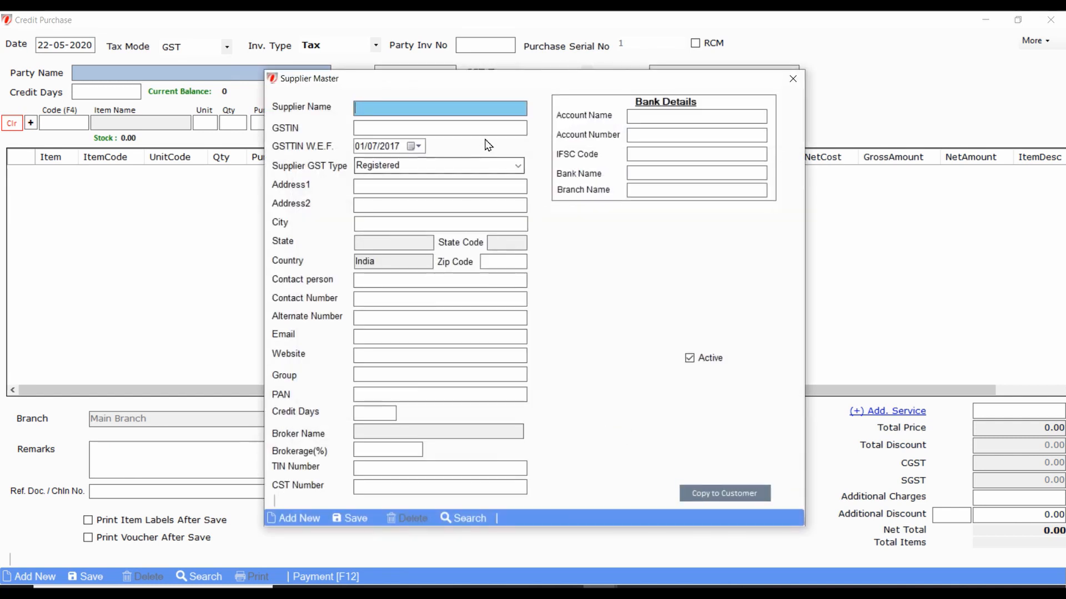
pyautogui.click(499, 131)
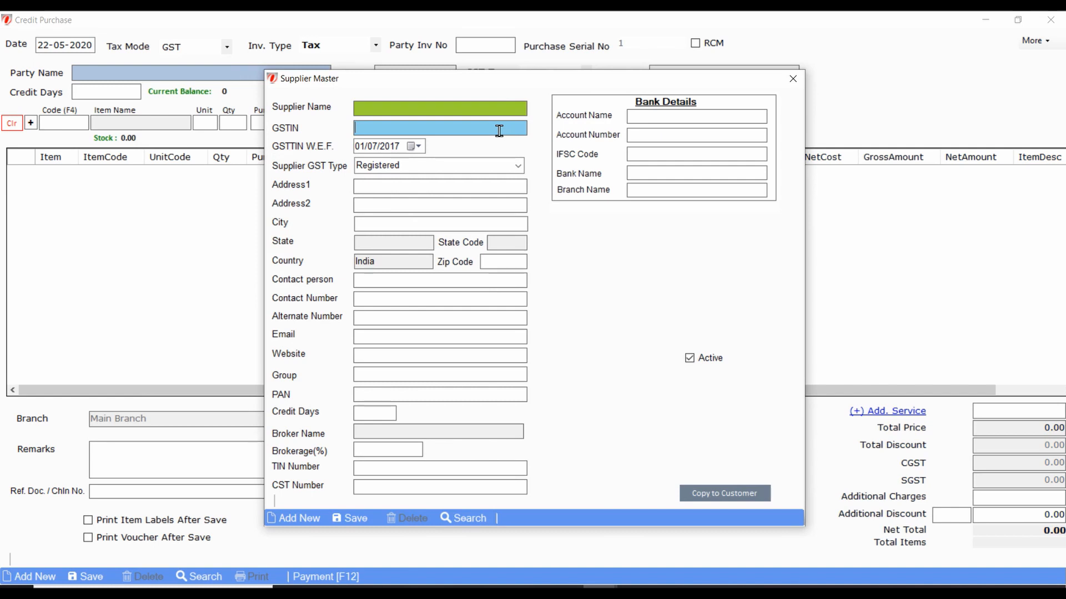
pyautogui.click(493, 109)
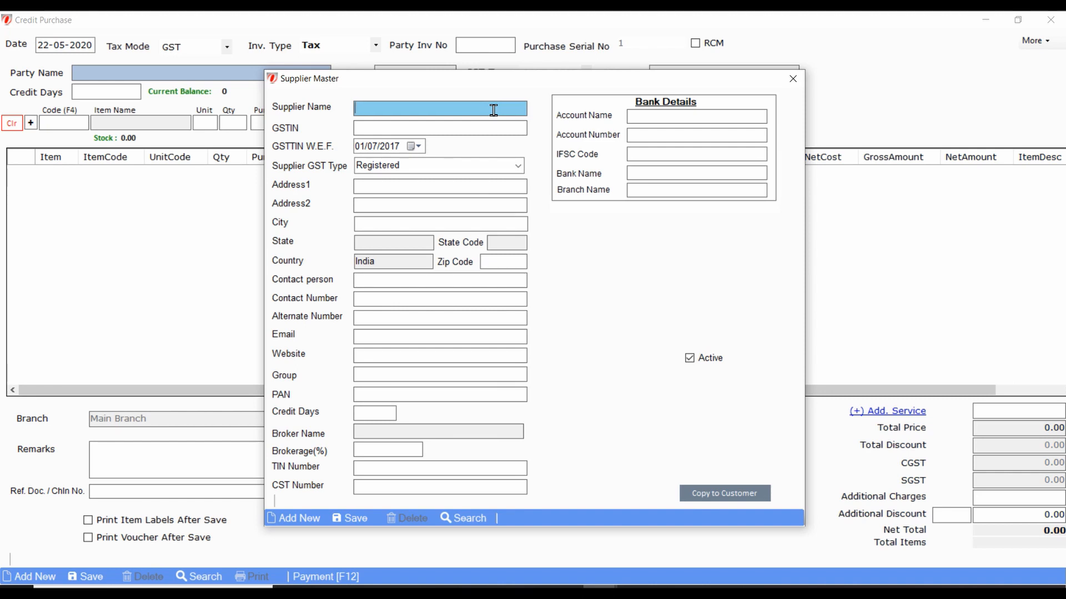
pyautogui.write('Ashoka Enter')
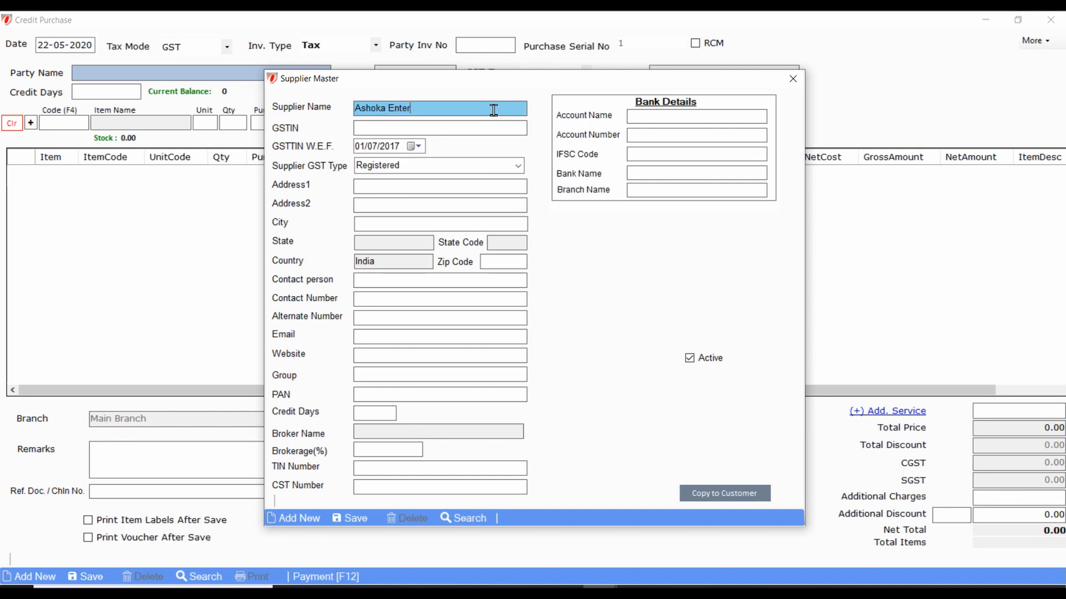
pyautogui.write('pprise')
pyautogui.hotkey('ctrl', 'a')
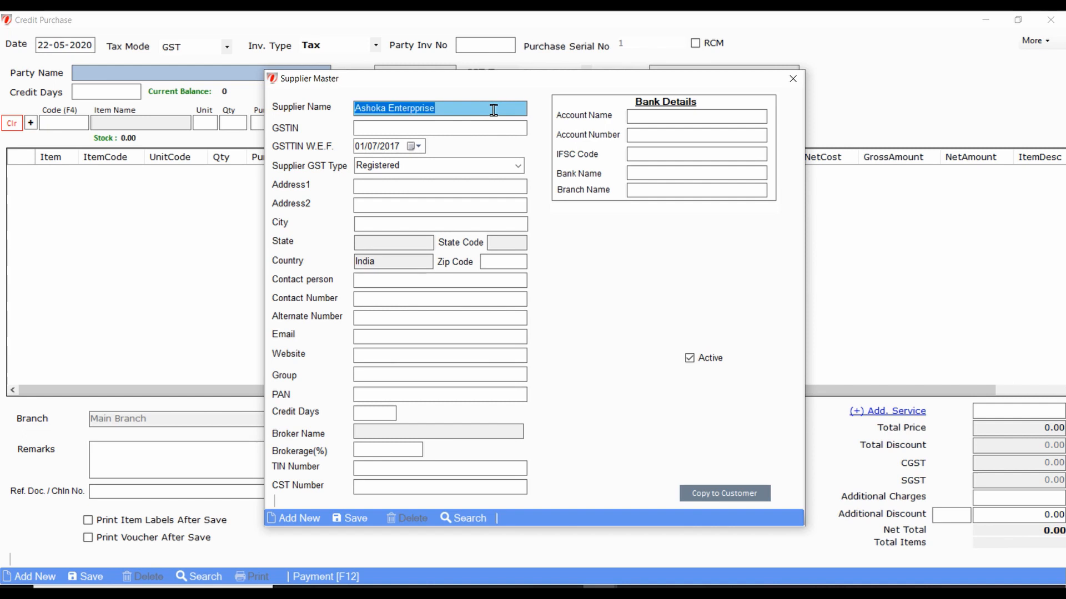
pyautogui.write('As')
pyautogui.press('BackSpace')
pyautogui.press('BackSpace')
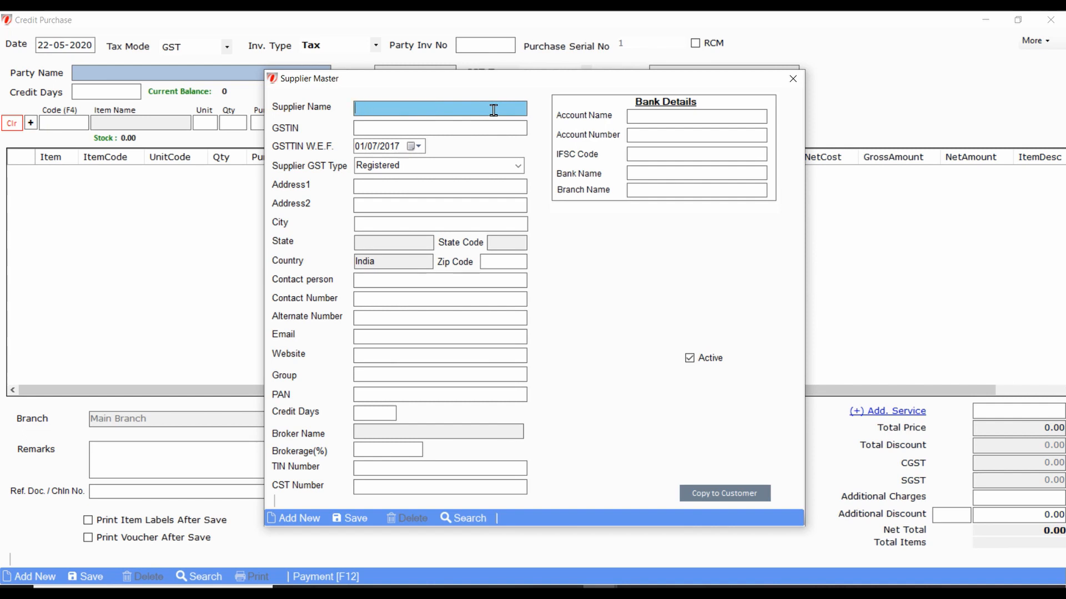
# Step: Name the supplier Ashoka Enterprise and set its state to Gujarat and country to India
pyautogui.write('Ashoka Enterprise')
pyautogui.press('Tab')
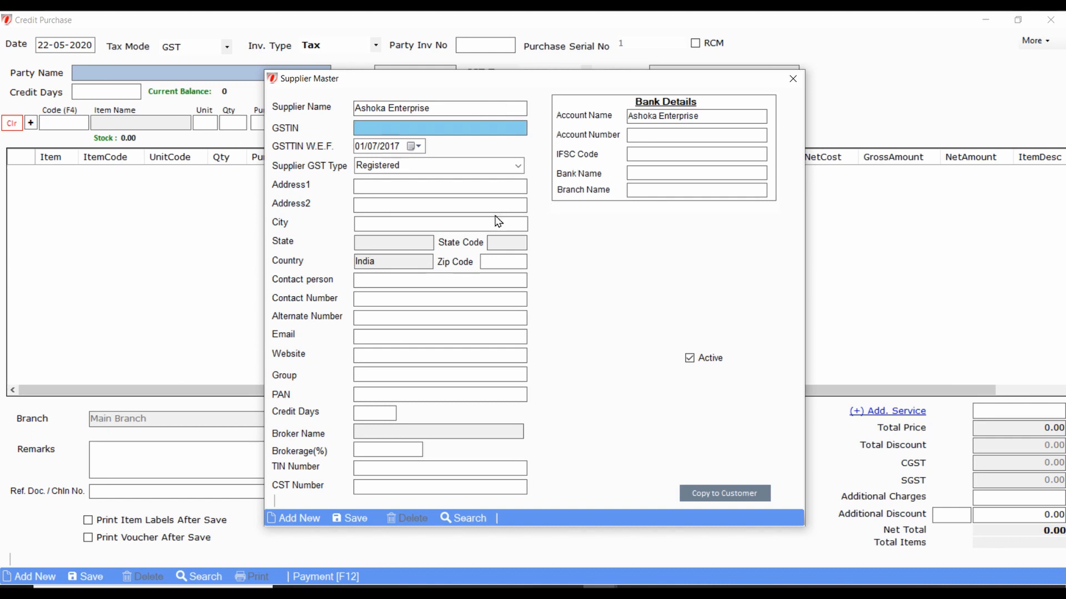
pyautogui.click(408, 243)
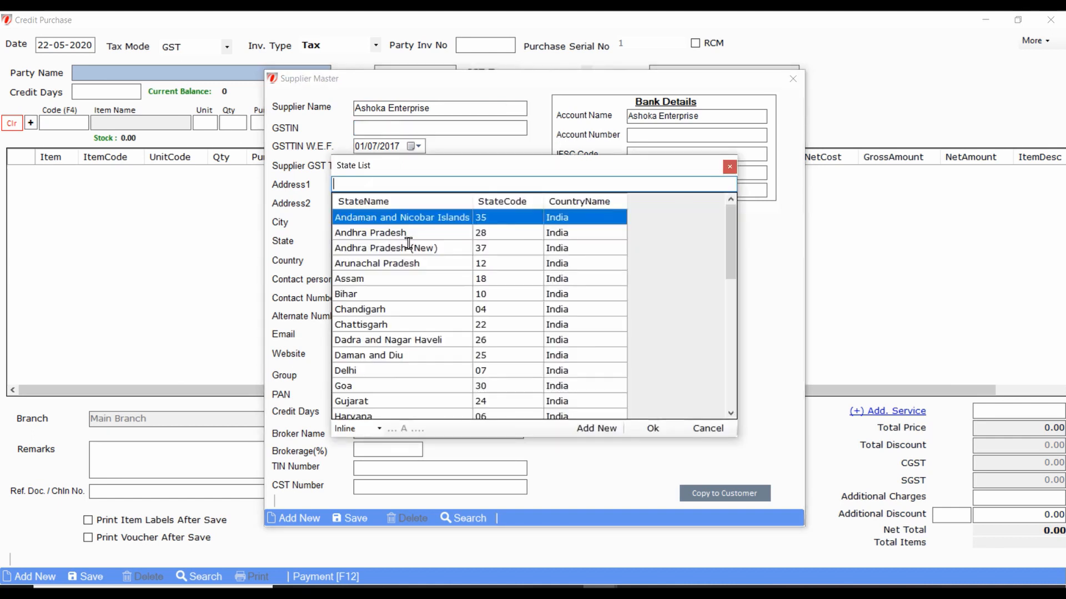
pyautogui.write('gun')
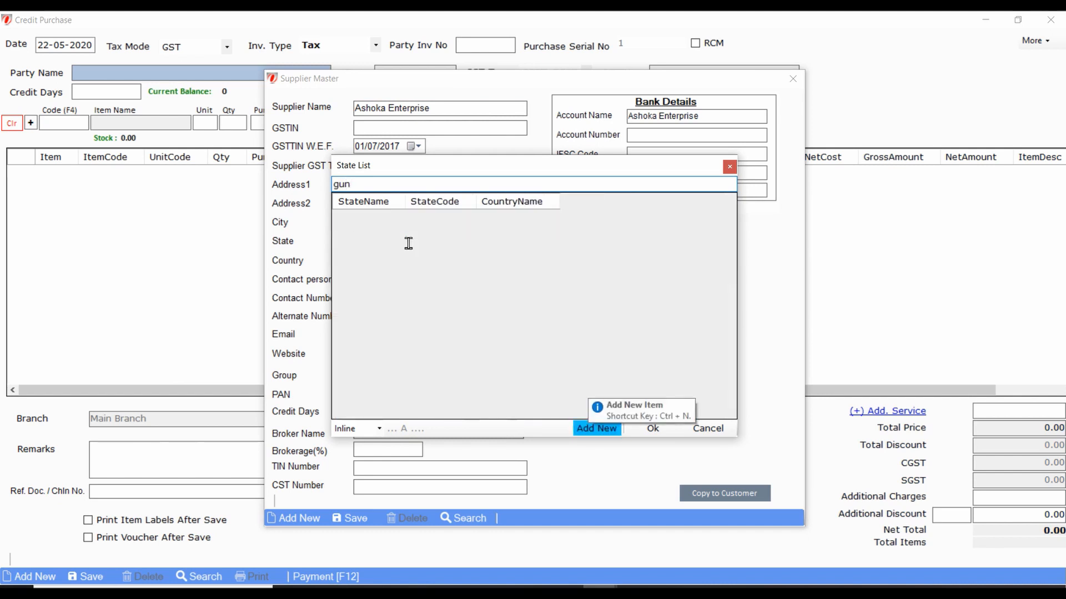
pyautogui.press('BackSpace')
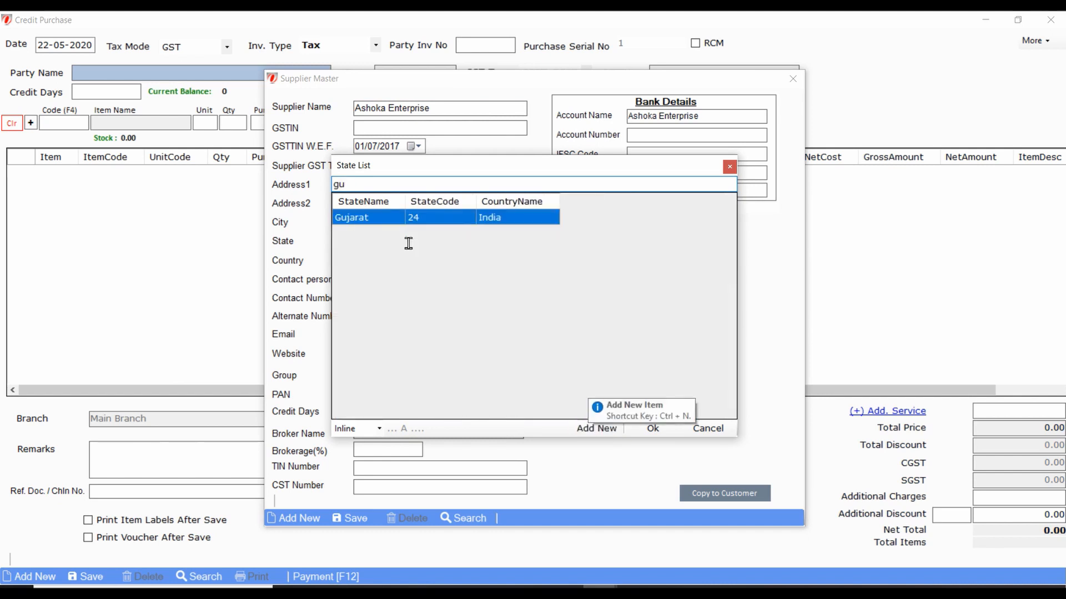
pyautogui.press('Return')
pyautogui.press('Return')
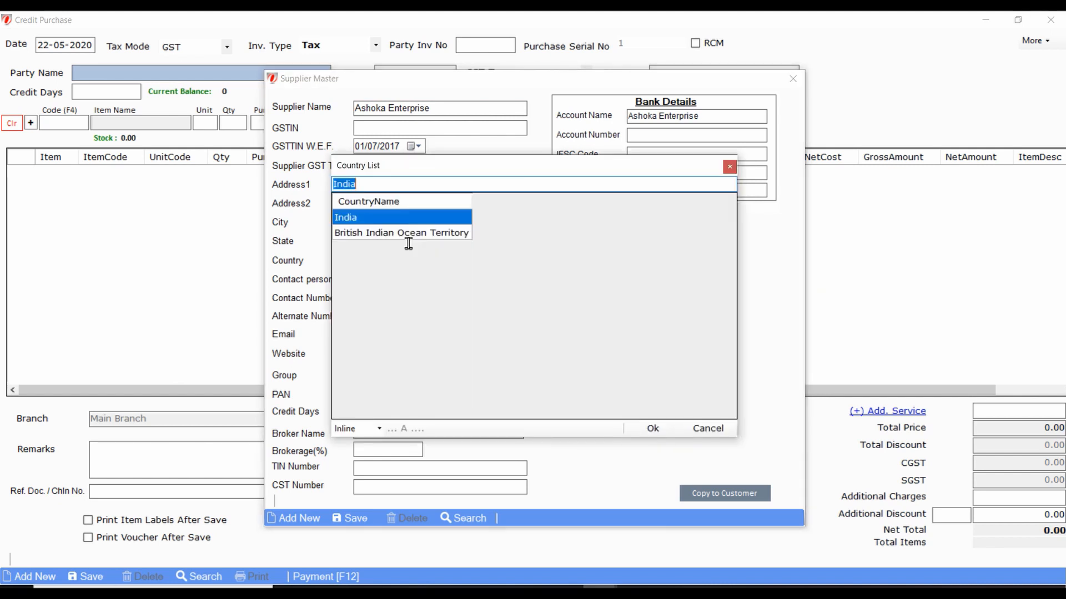
pyautogui.press('Return')
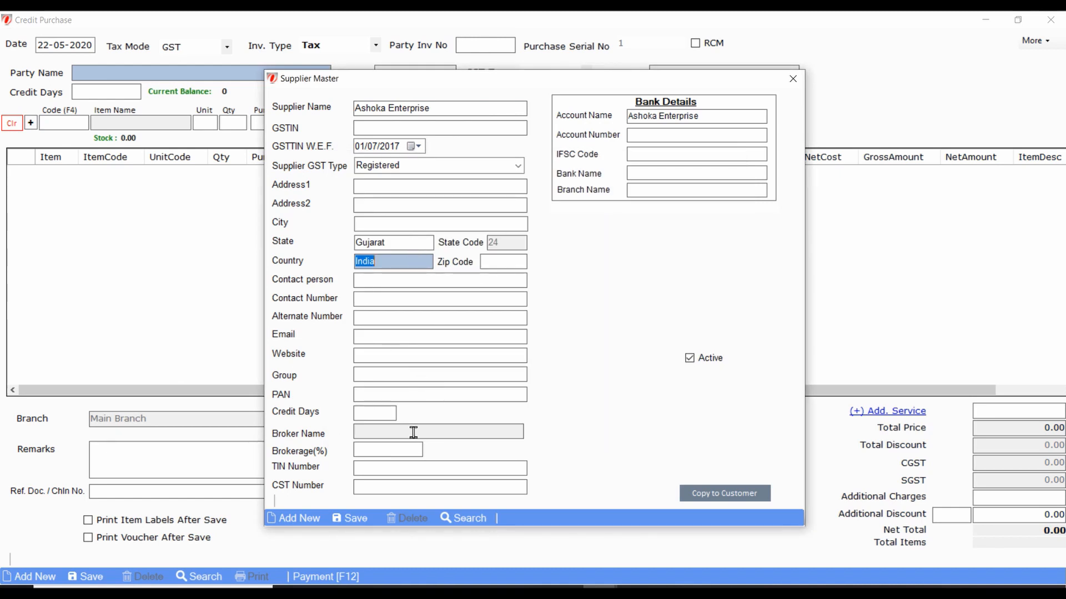
# Step: Set the supplier's credit days to 15 and save the supplier record for use in this purchase
pyautogui.click(391, 414)
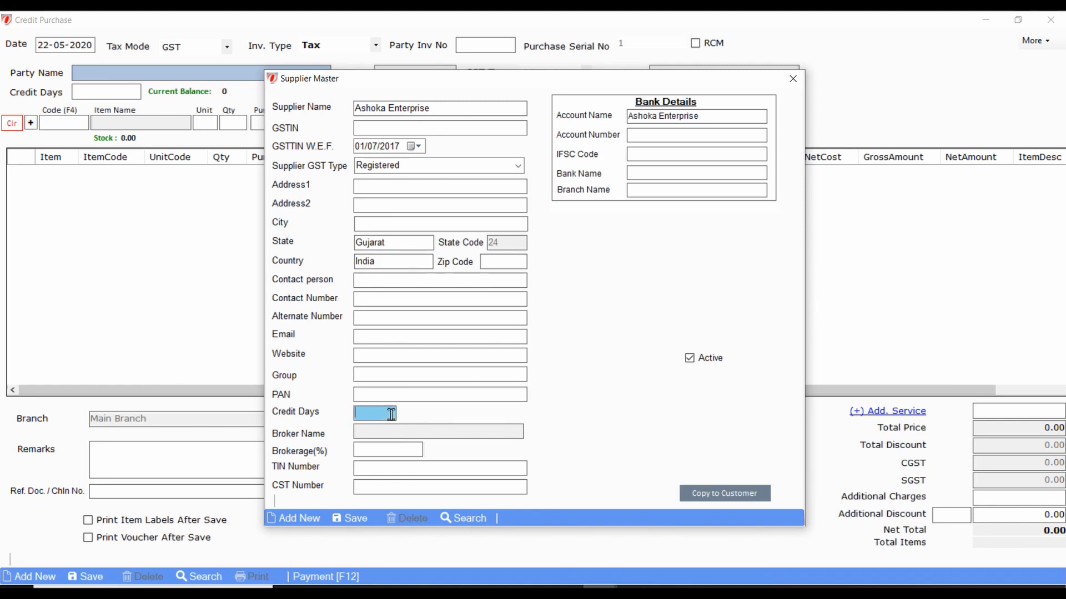
pyautogui.write('15')
pyautogui.hotkey('alt', 's')
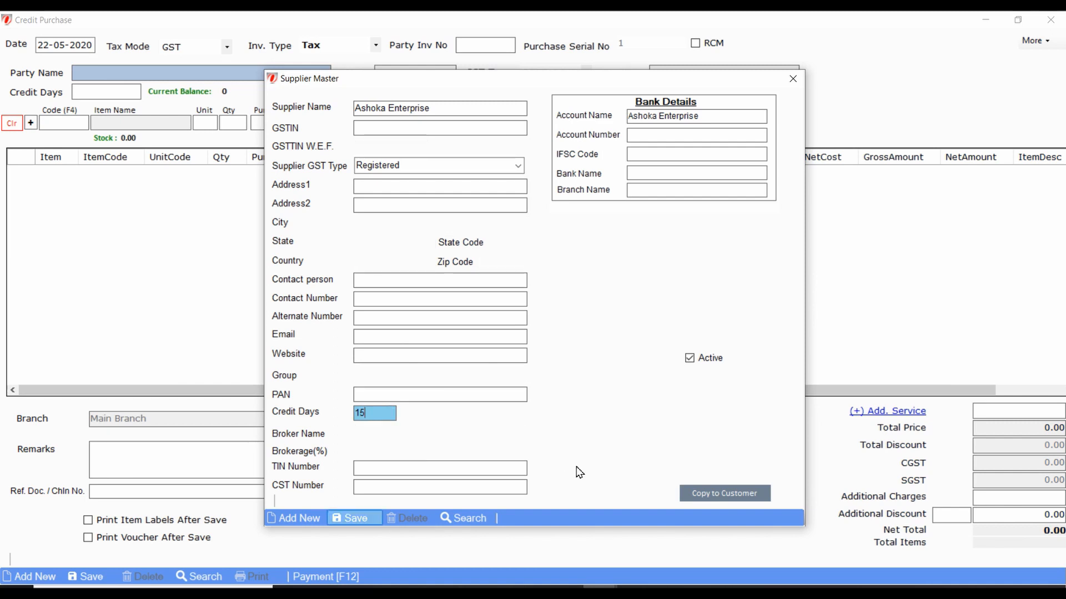
pyautogui.press('Return')
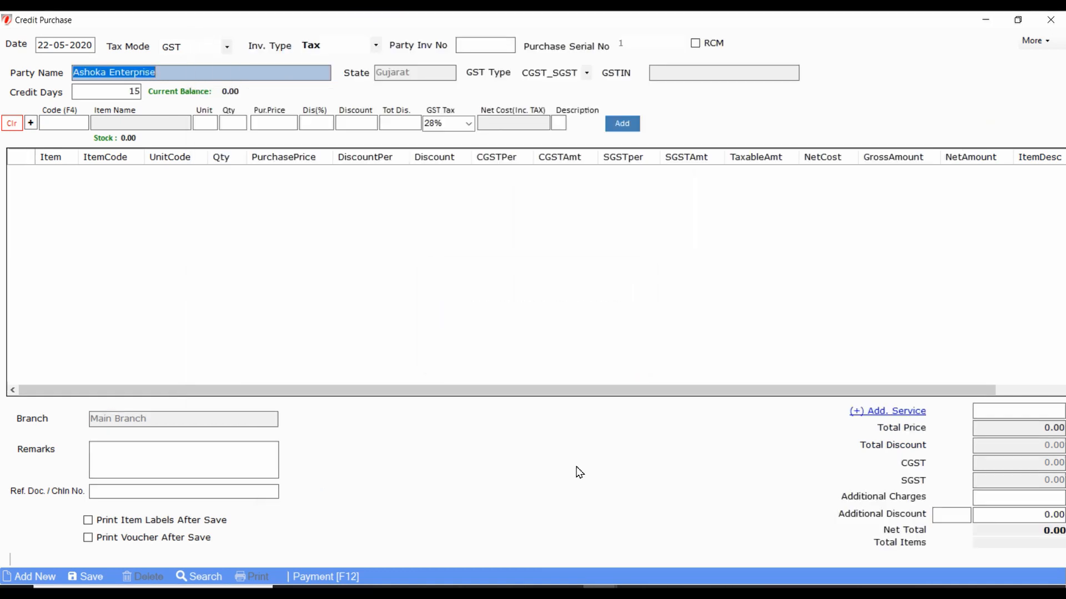
# Step: Load the item with code 1 into the purchase's item entry row
pyautogui.press('Return')
pyautogui.press('Return')
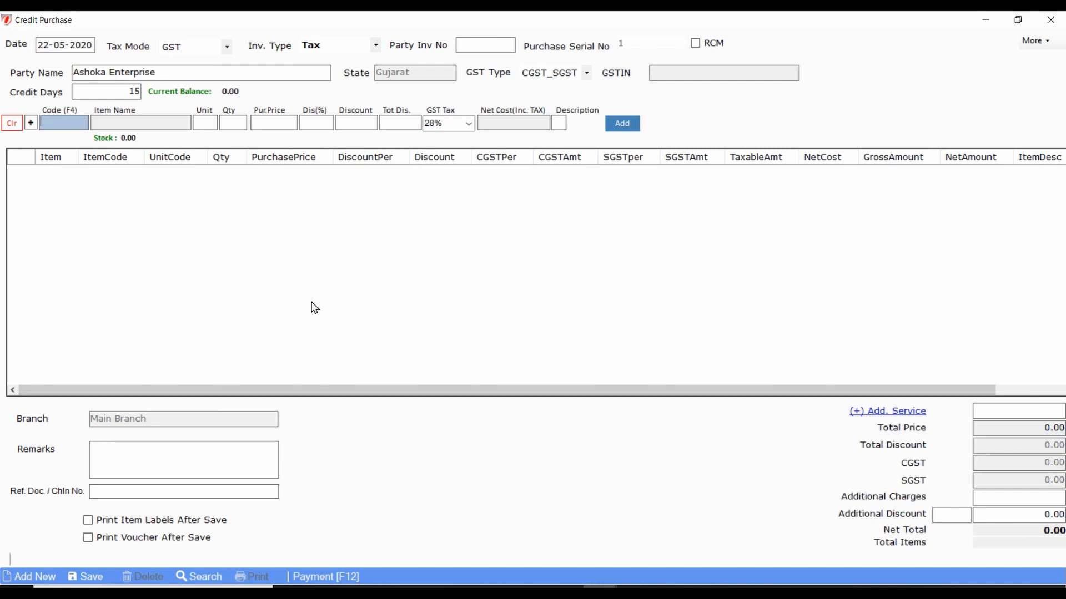
pyautogui.write('1')
pyautogui.press('Return')
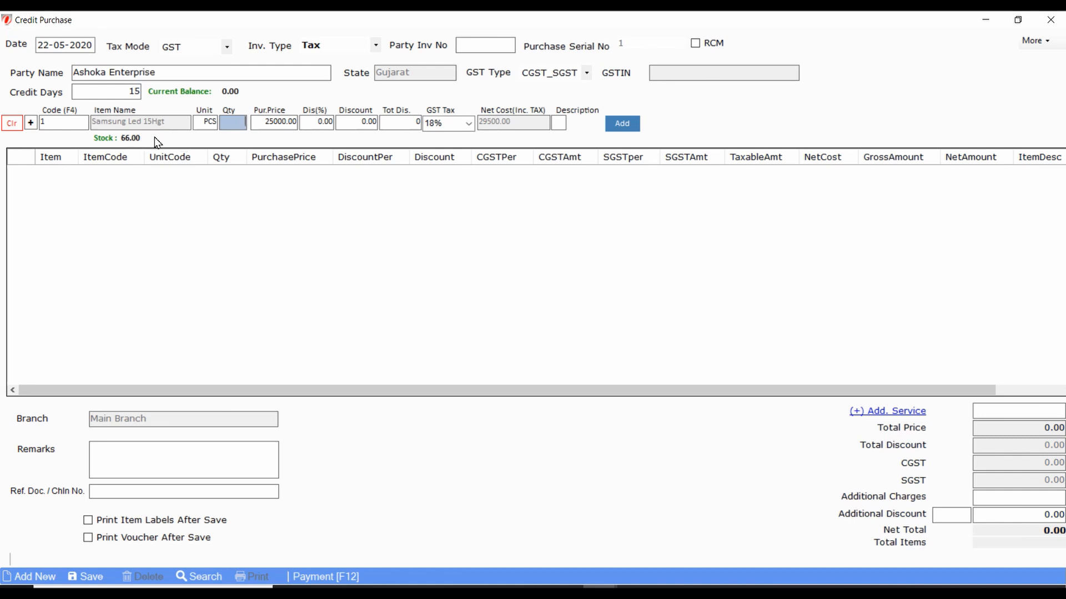
# Step: Search the item list for "25g" and load Samsung Led 25Ght into the item entry row
pyautogui.click(83, 121)
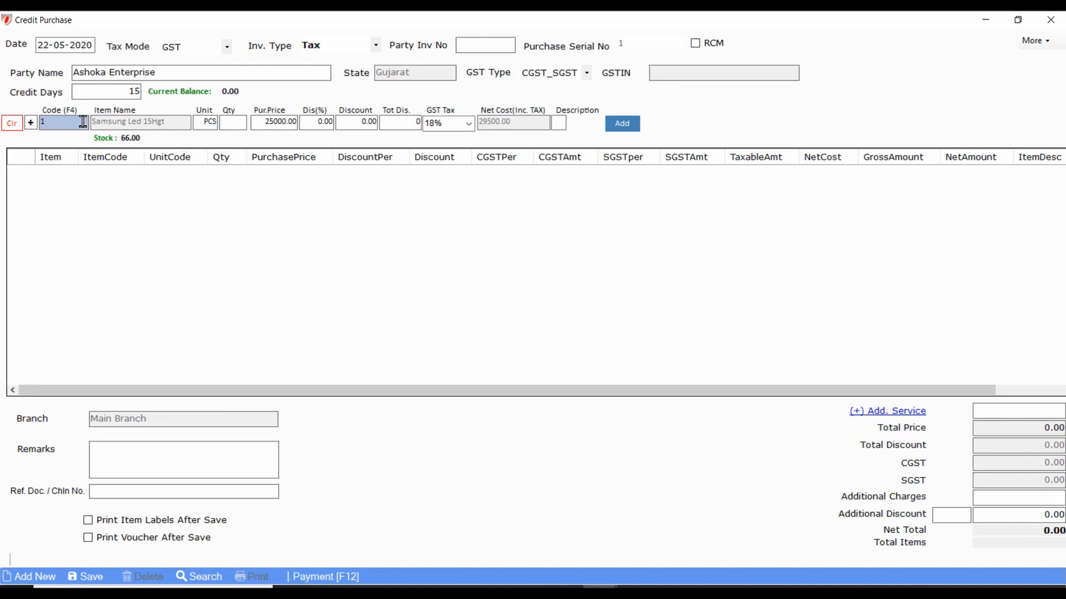
pyautogui.press('F4')
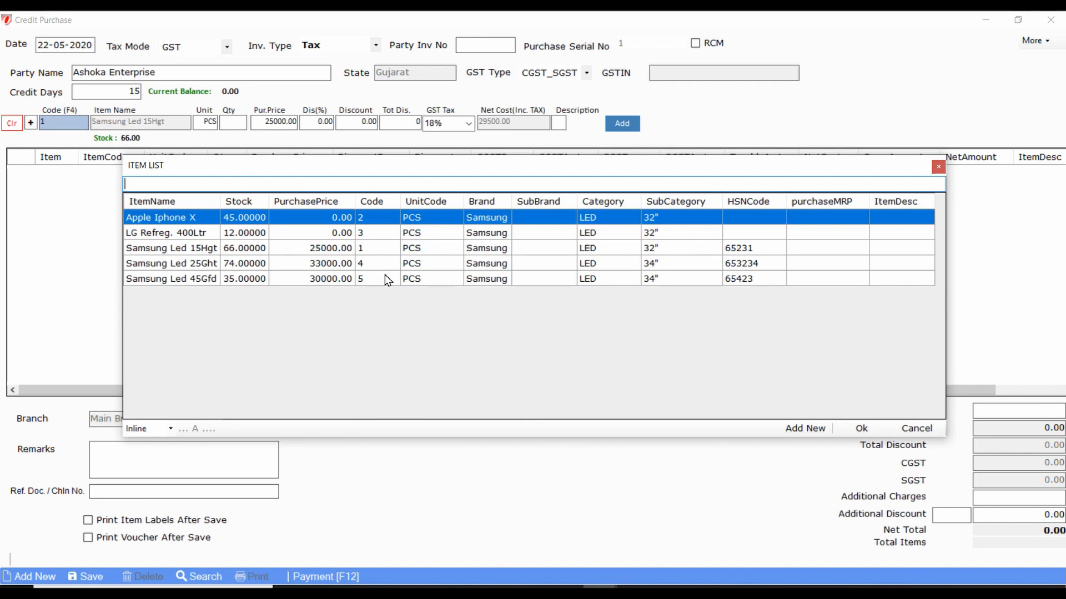
pyautogui.click(188, 280)
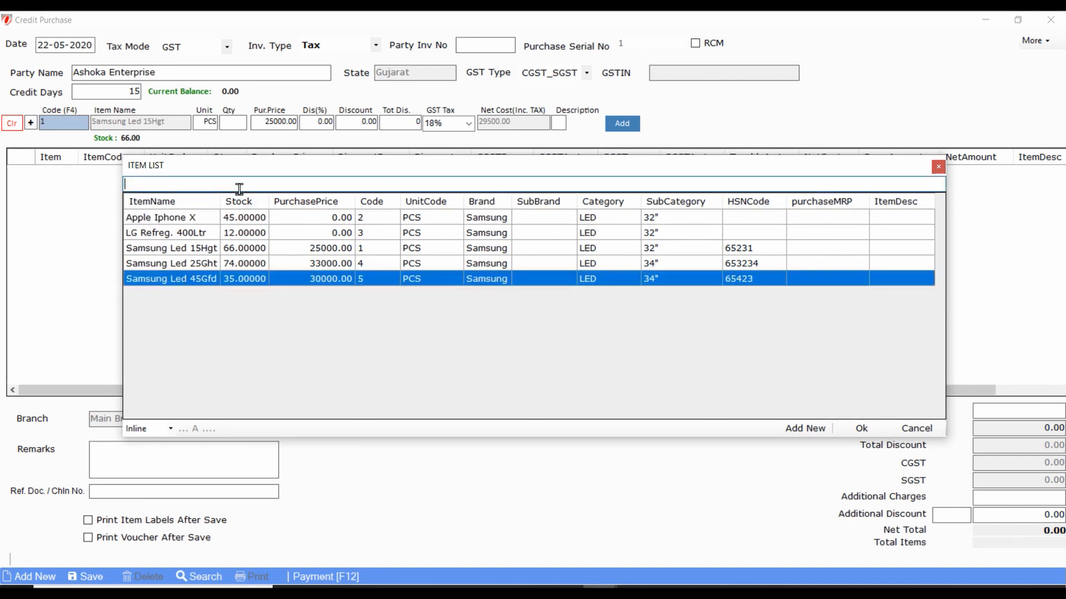
pyautogui.write('25')
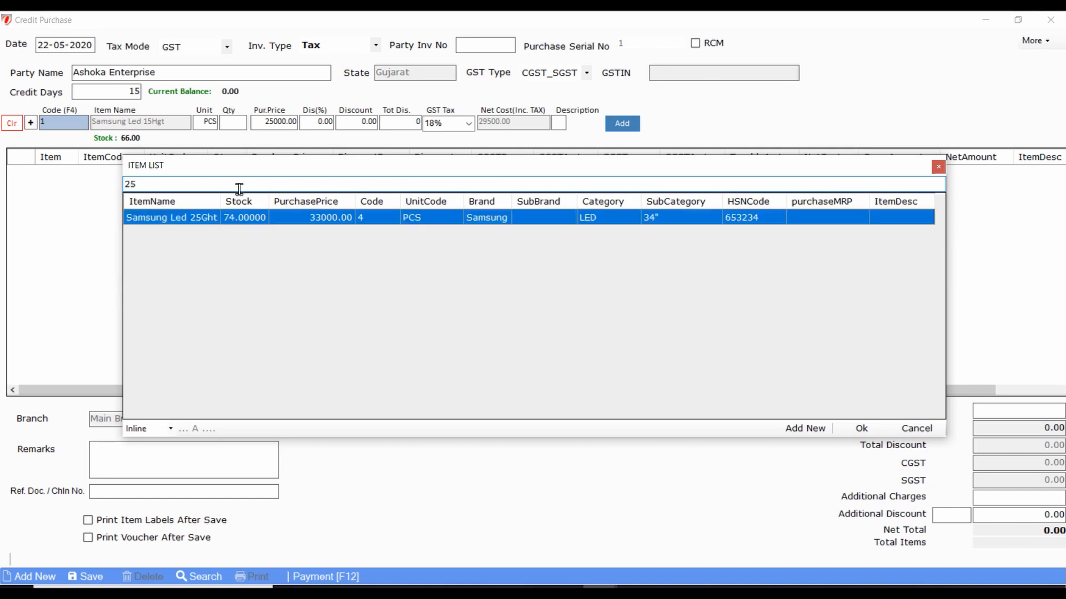
pyautogui.write('g')
pyautogui.press('Return')
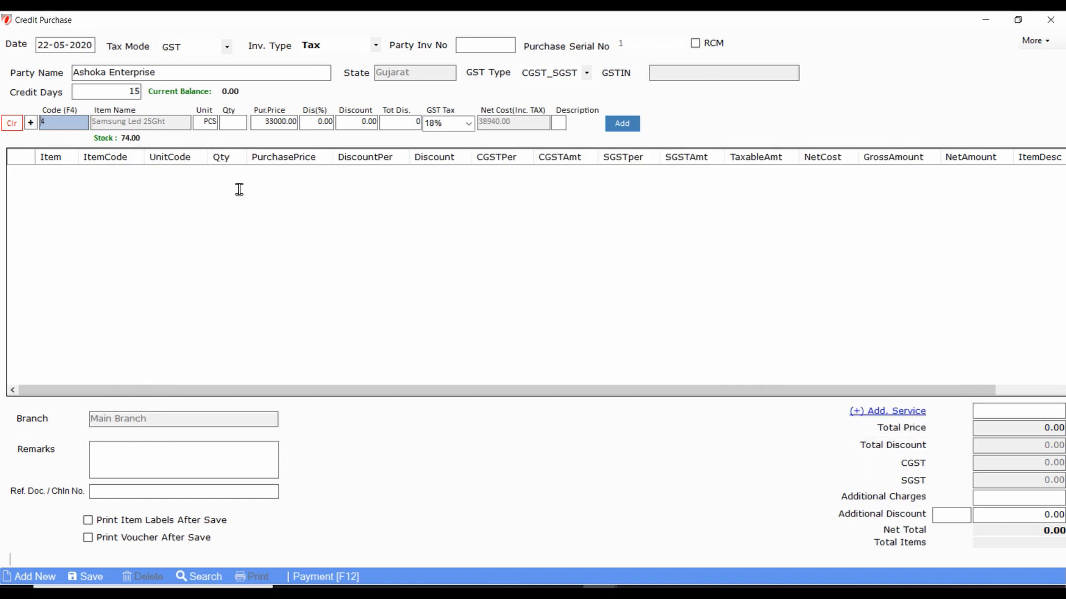
pyautogui.press('Return')
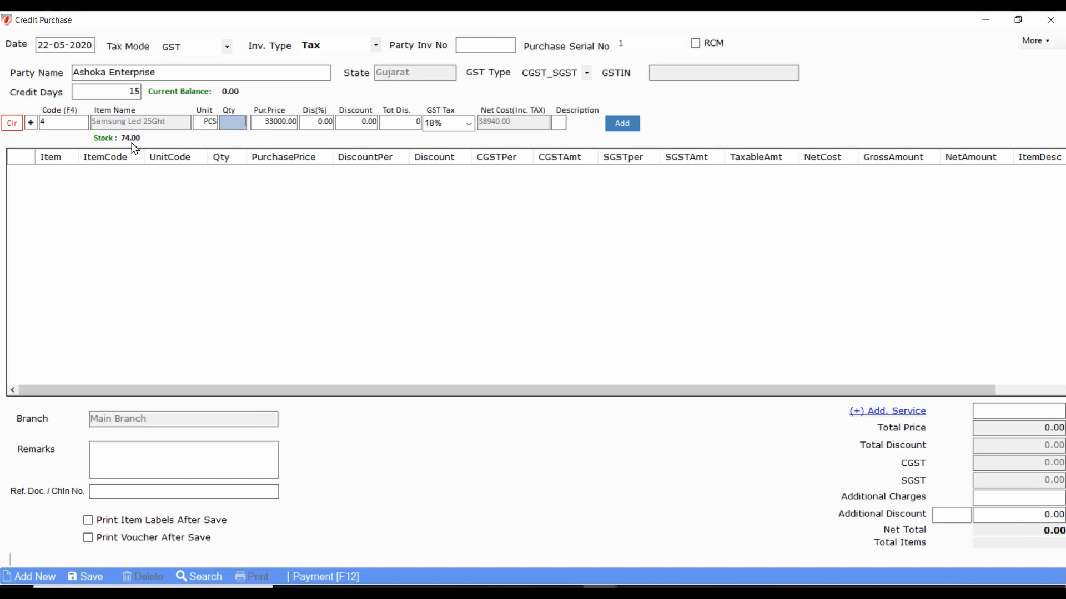
# Step: Set the quantity of the Samsung Led 25Ght item to 10
pyautogui.write('25')
pyautogui.press('Tab')
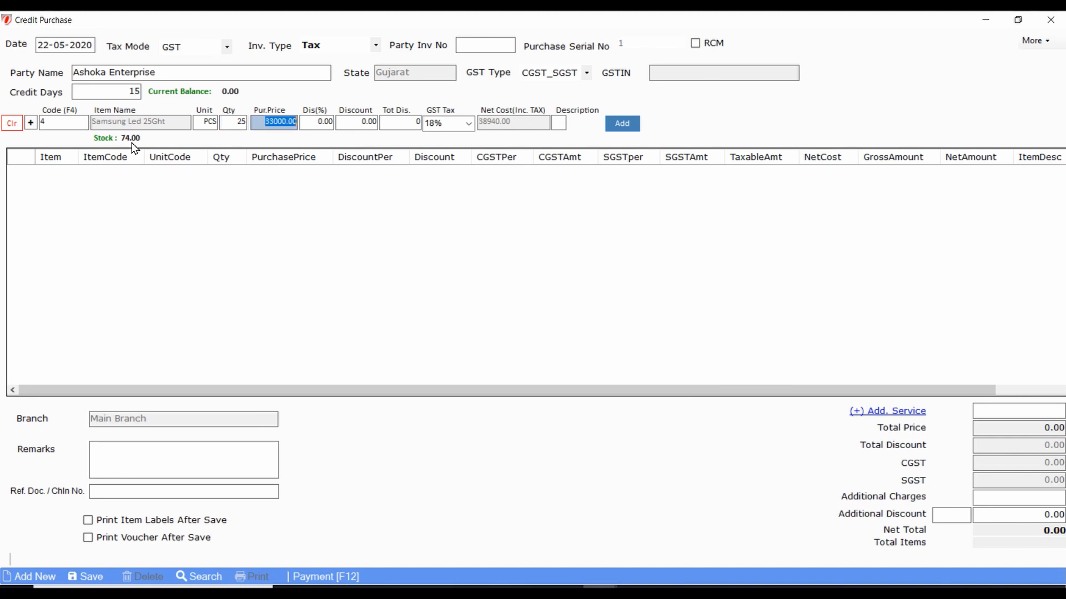
pyautogui.hotkey('shift', 'Tab')
pyautogui.write('10')
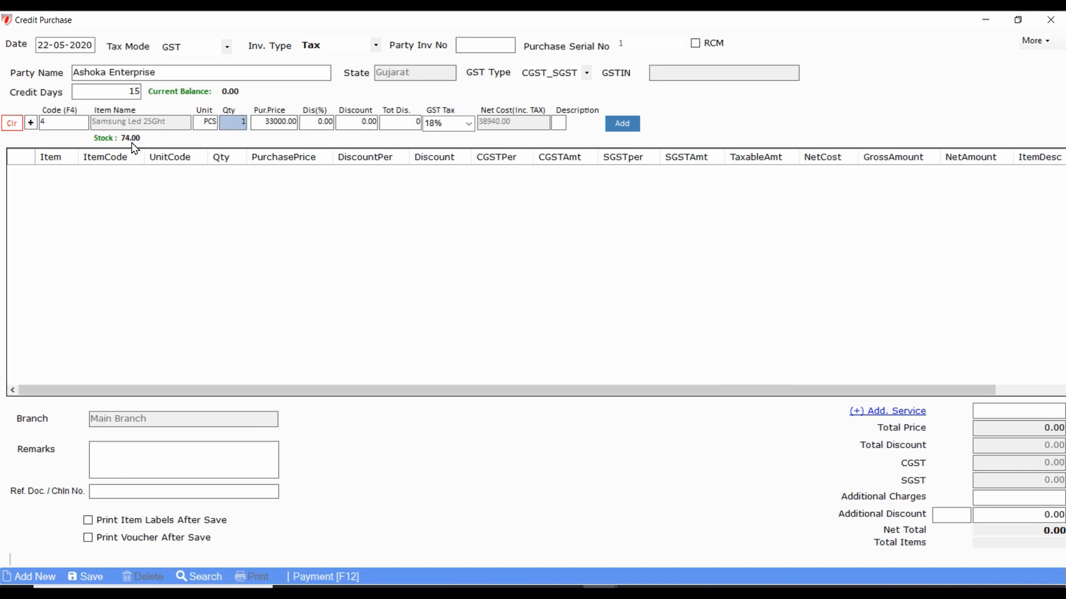
pyautogui.press('Tab')
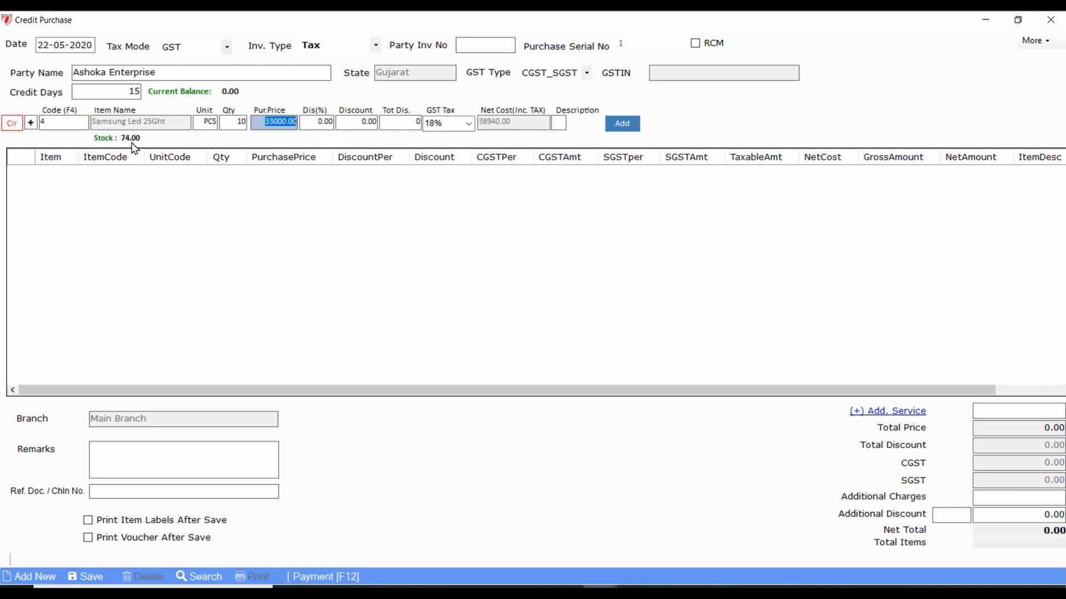
# Step: Set the item's purchase price to 32500 and keep all its discounts at zero
pyautogui.write('32500')
pyautogui.press('Tab')
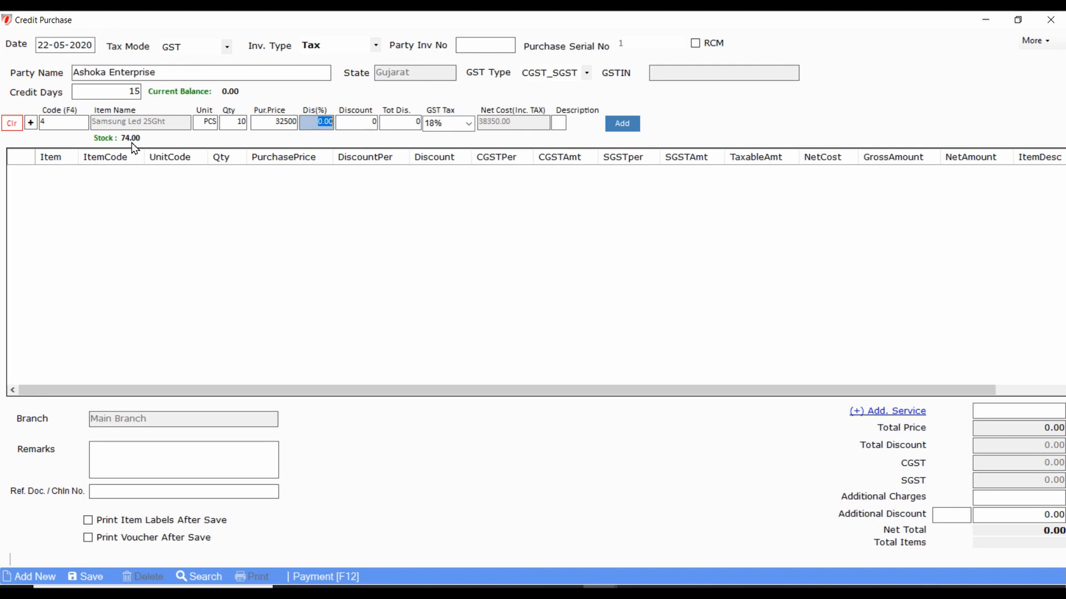
pyautogui.press('Tab')
pyautogui.press('Tab')
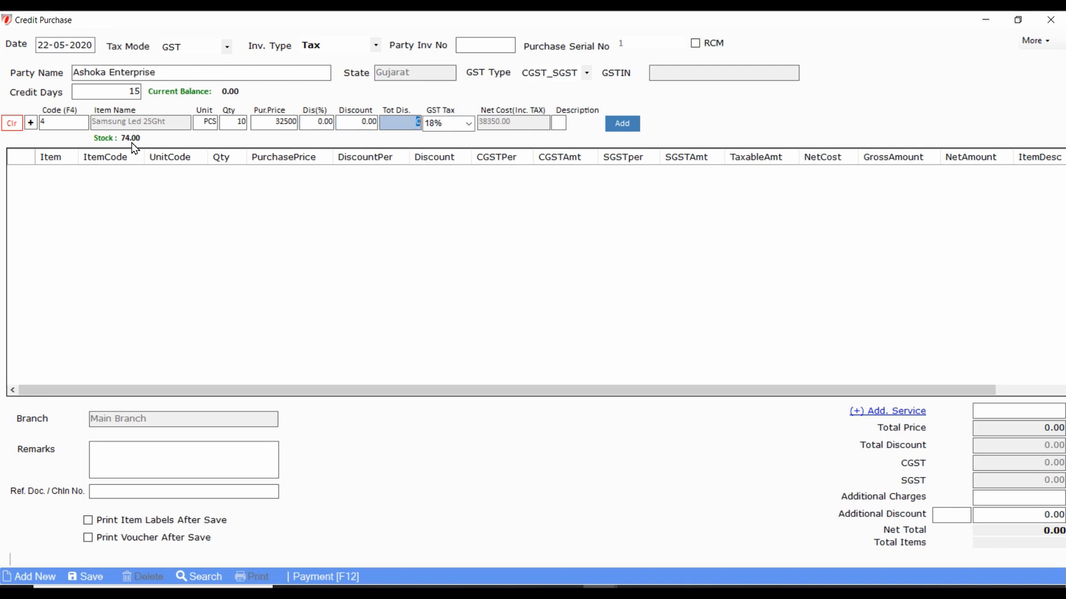
pyautogui.press('Tab')
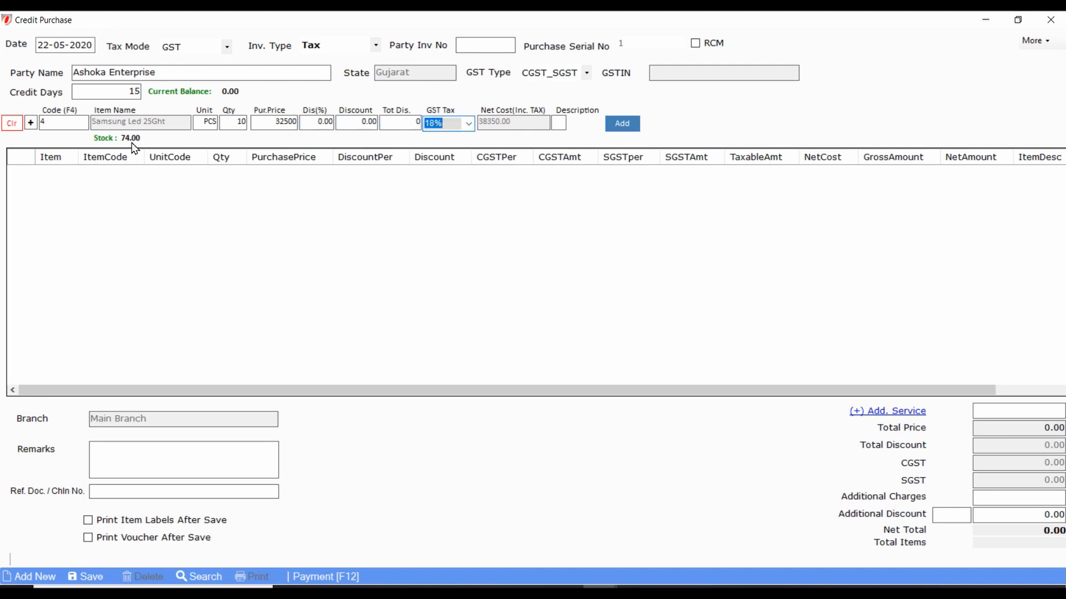
# Step: Keep the 18% GST tax and add the Samsung Led 25Ght line to the purchase
pyautogui.press('Tab')
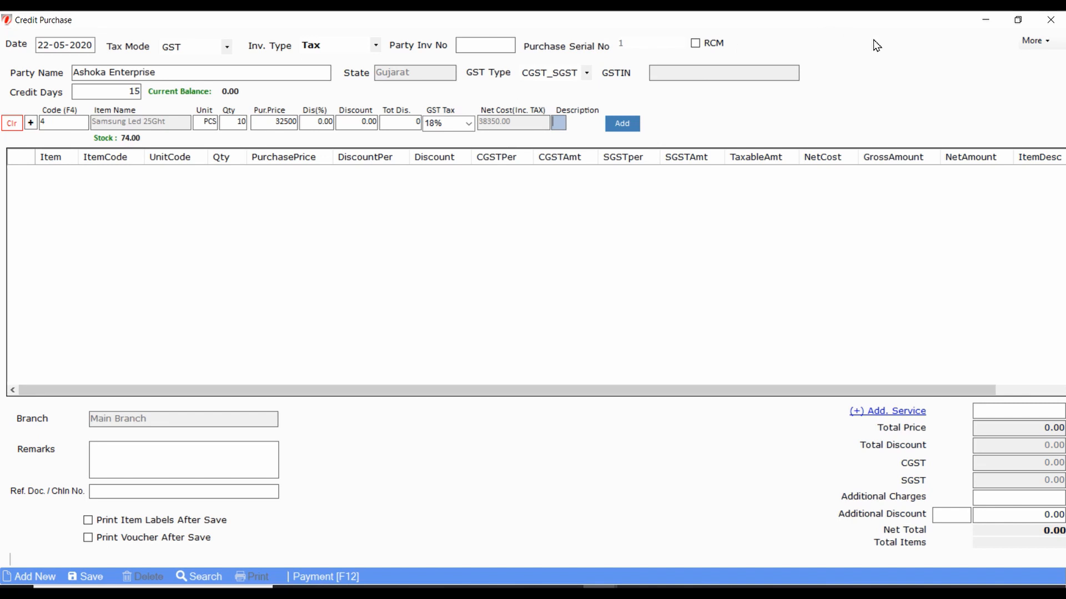
pyautogui.click(622, 124)
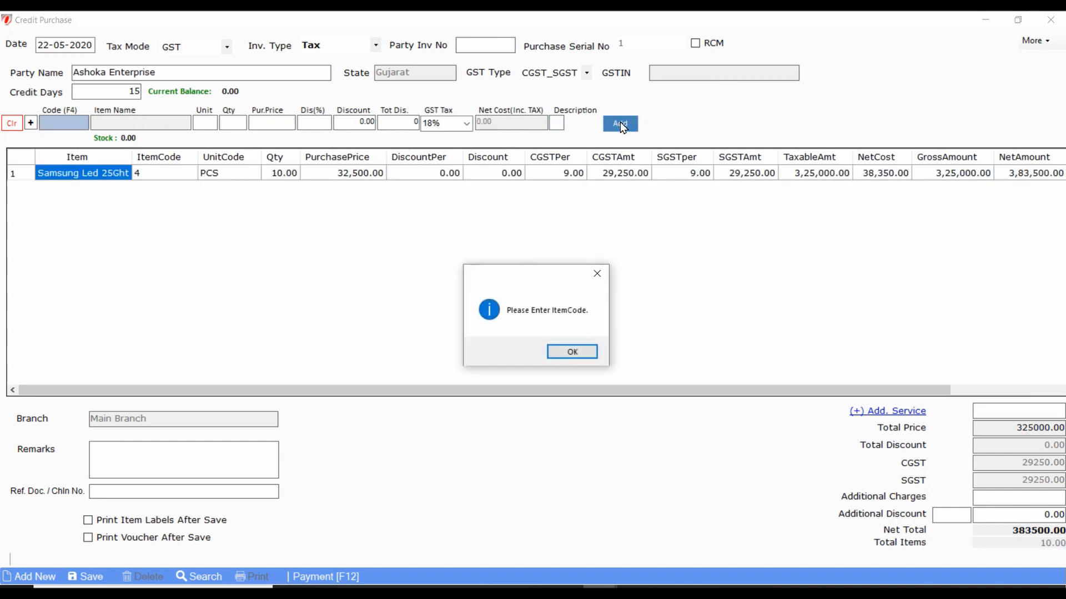
pyautogui.press('Return')
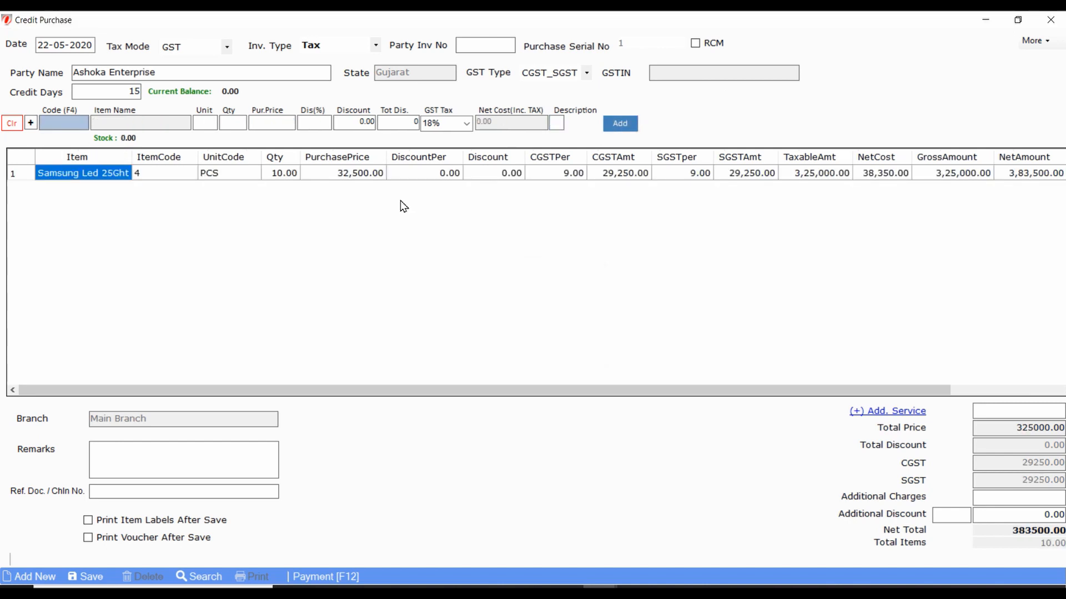
# Step: Load the item with code 2, Apple Iphone X, into the item entry row with a quantity of 5
pyautogui.write('2')
pyautogui.press('Return')
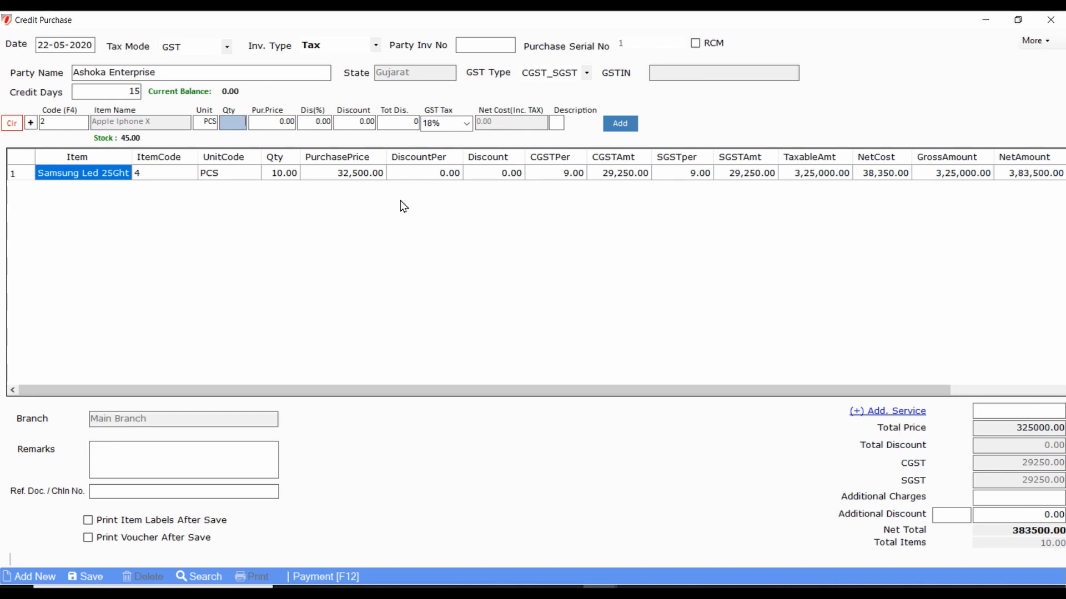
pyautogui.write('5')
pyautogui.press('Return')
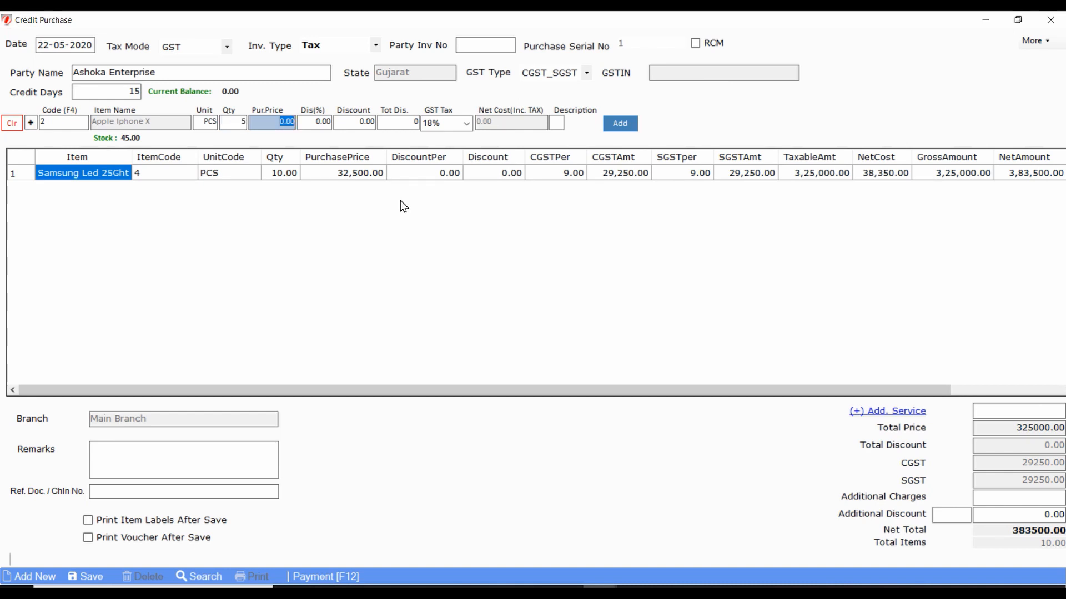
# Step: Set the Apple Iphone X purchase price to 16000, keep zero discounts and 18% GST, and add the line to the purchase
pyautogui.write('16000')
pyautogui.press('Return')
pyautogui.press('Return')
pyautogui.press('Return')
pyautogui.press('Return')
pyautogui.press('Return')
pyautogui.press('Return')
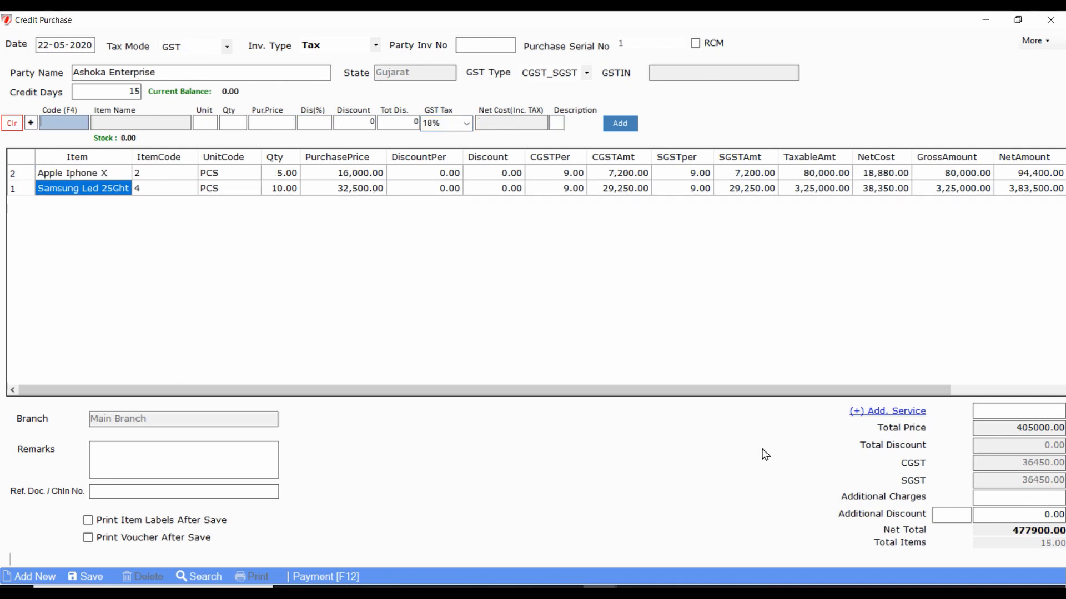
# Step: Review the purchase's additional discount, net total and total price, and save the credit purchase without printing item labels
pyautogui.click(993, 520)
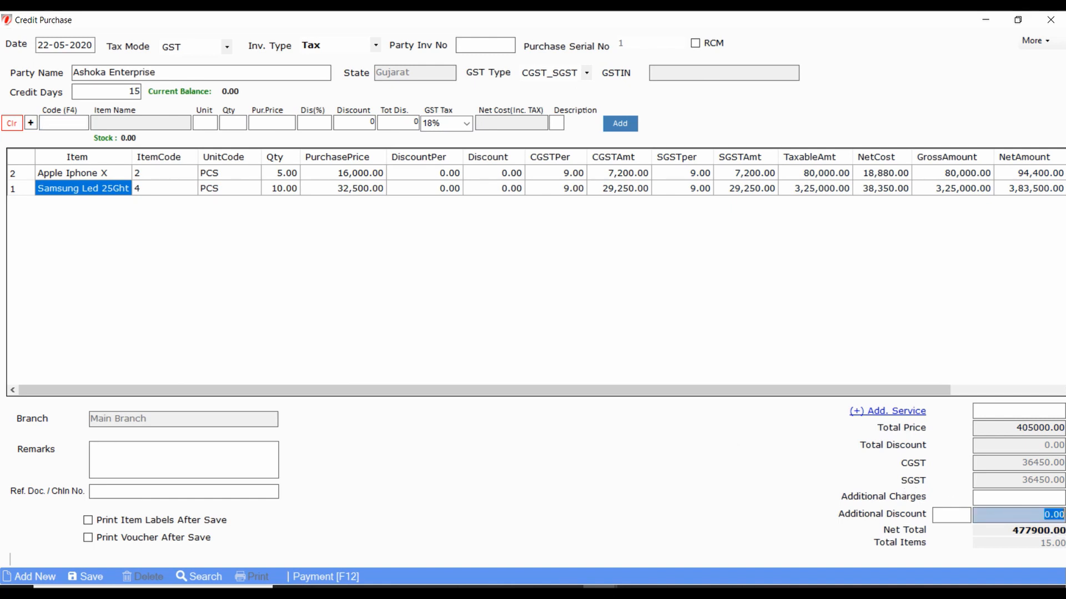
pyautogui.moveTo(1064, 531); pyautogui.dragTo(1018, 534)
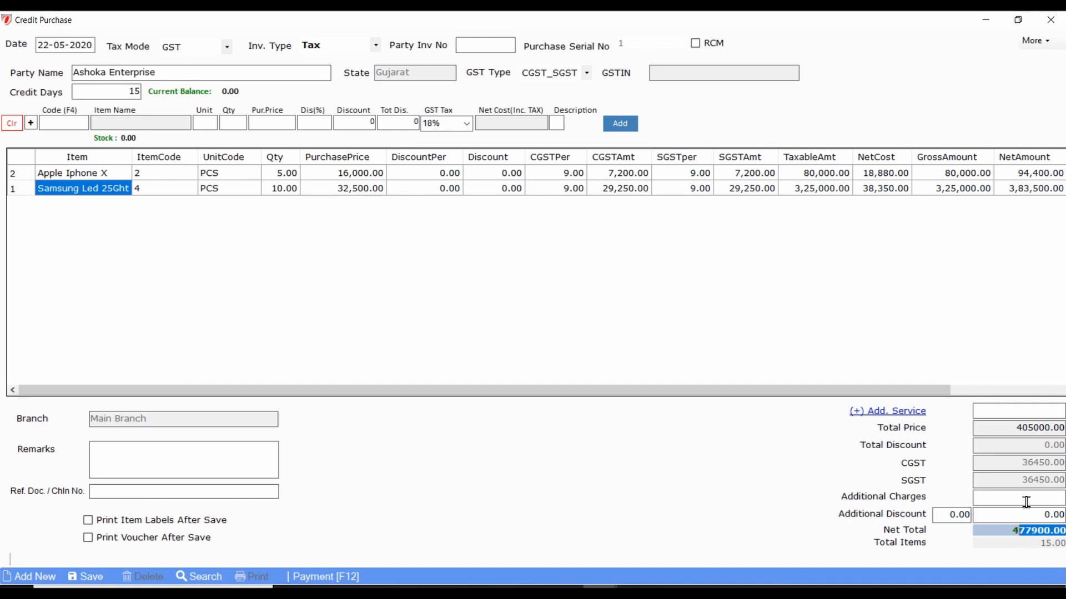
pyautogui.moveTo(1007, 430); pyautogui.dragTo(1054, 428)
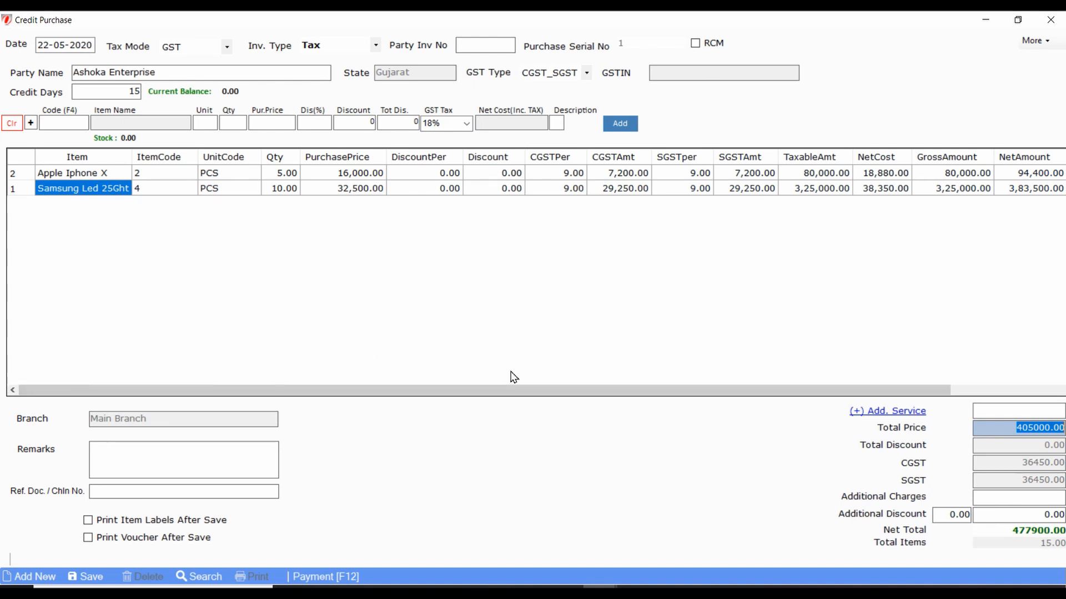
pyautogui.click(143, 525)
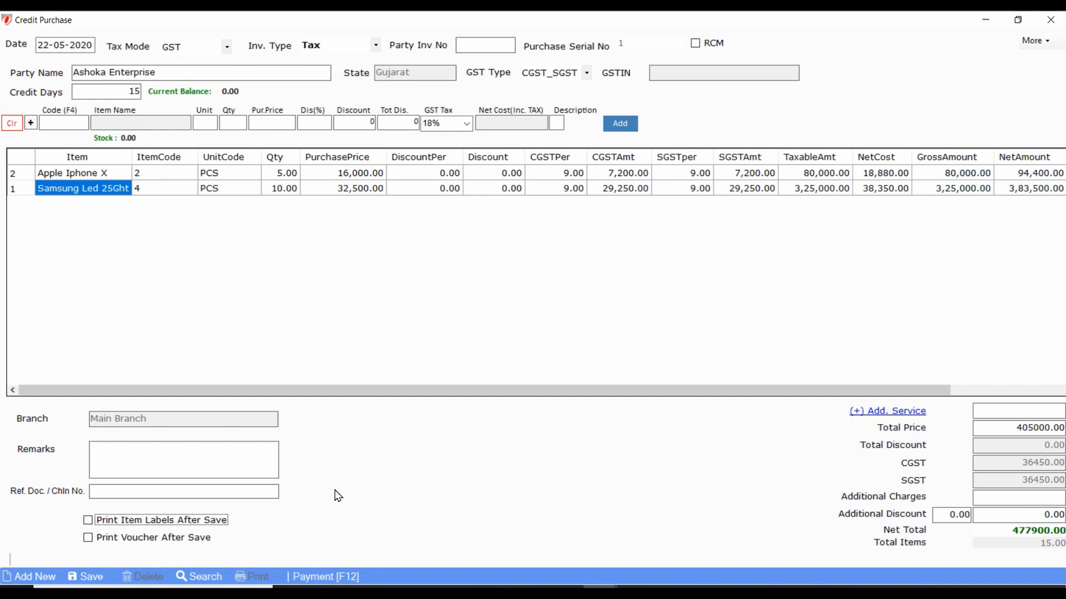
pyautogui.press('Return')
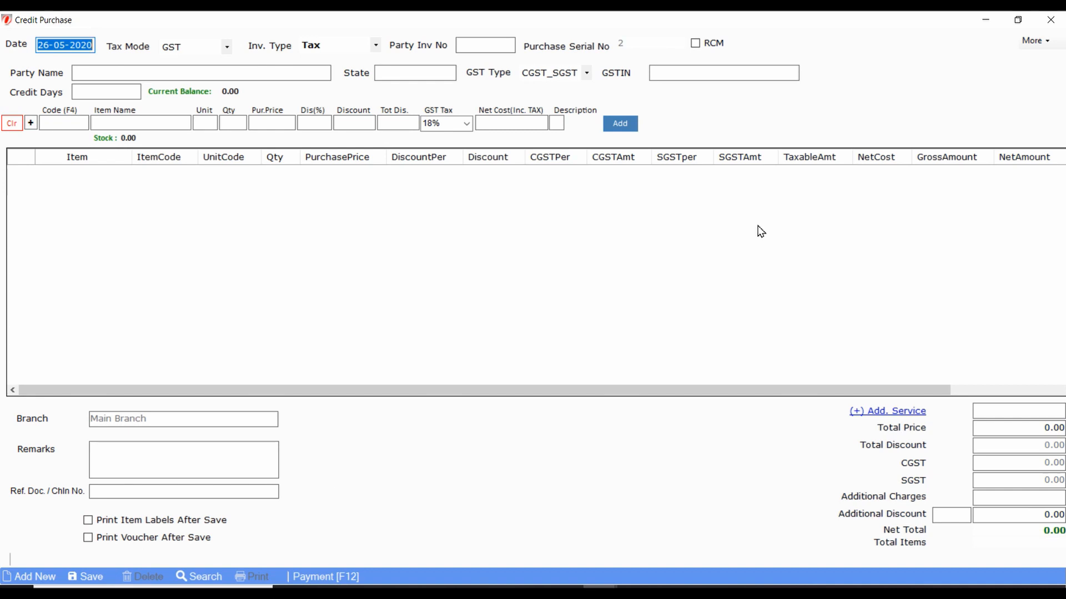
# Step: Load Ashoka Enterprise as the party of a new purchase to check its current balance, and close the unsaved purchase form
pyautogui.click(193, 75)
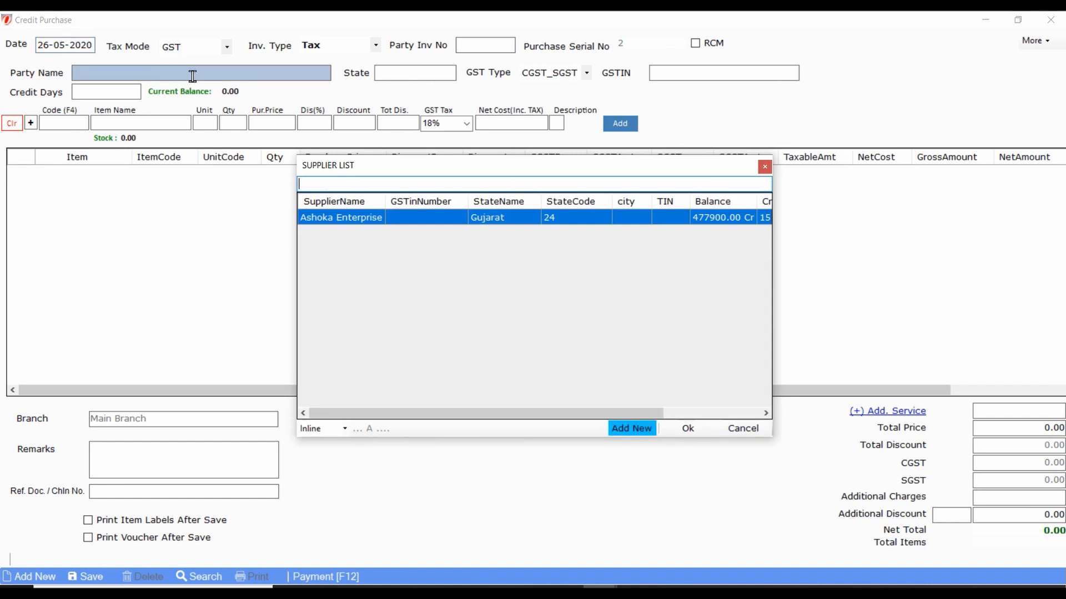
pyautogui.press('Return')
pyautogui.press('Return')
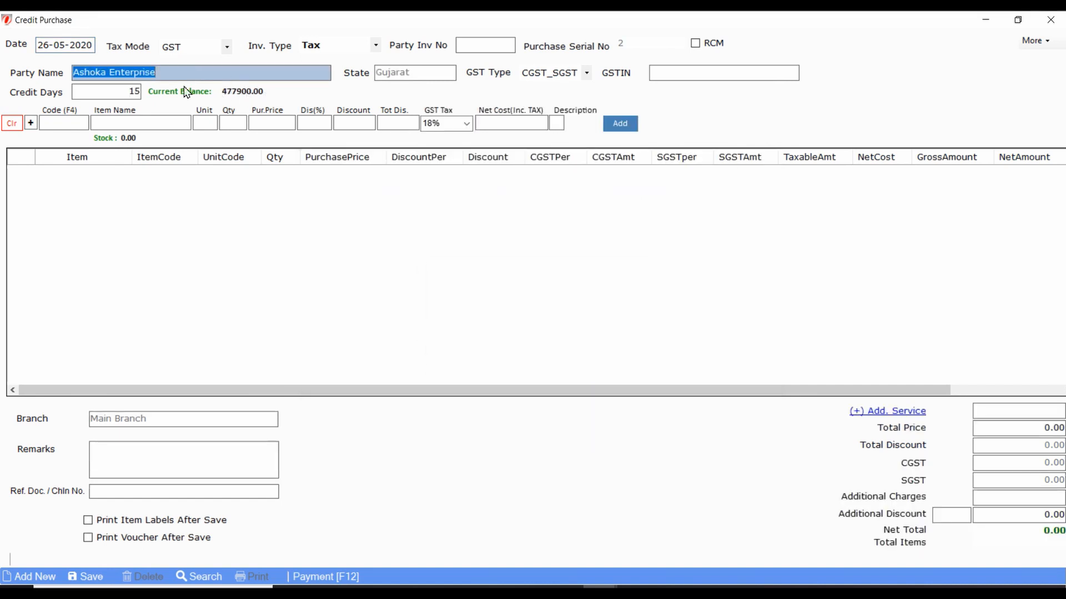
pyautogui.click(1050, 19)
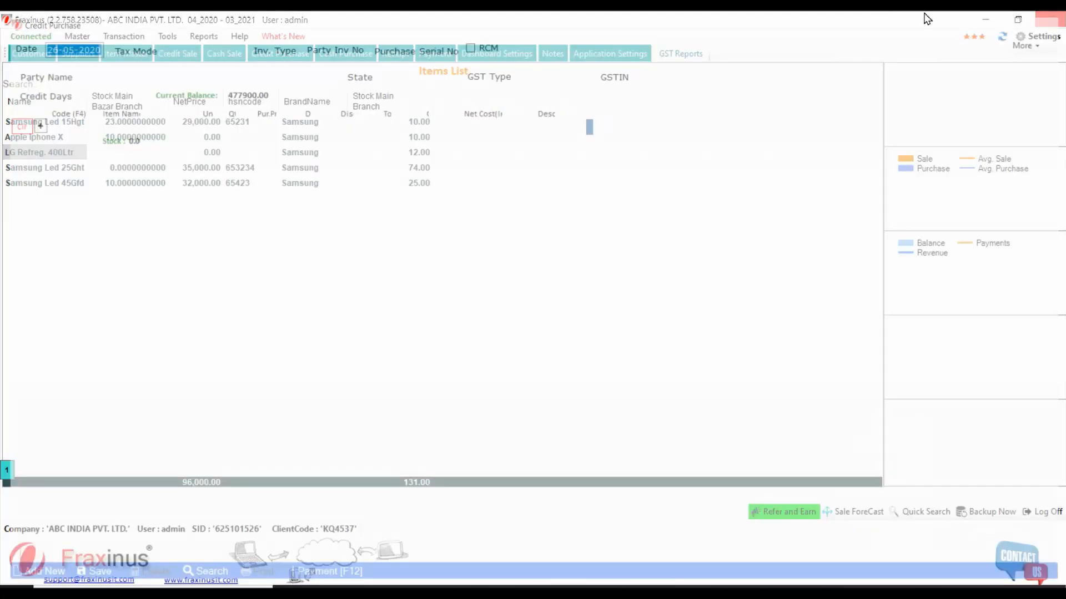
# Step: Examine the items' branch stock in the Items List, including Apple Iphone X, Samsung Led 15Hgt and Samsung Led 45Gfd
pyautogui.click(82, 87)
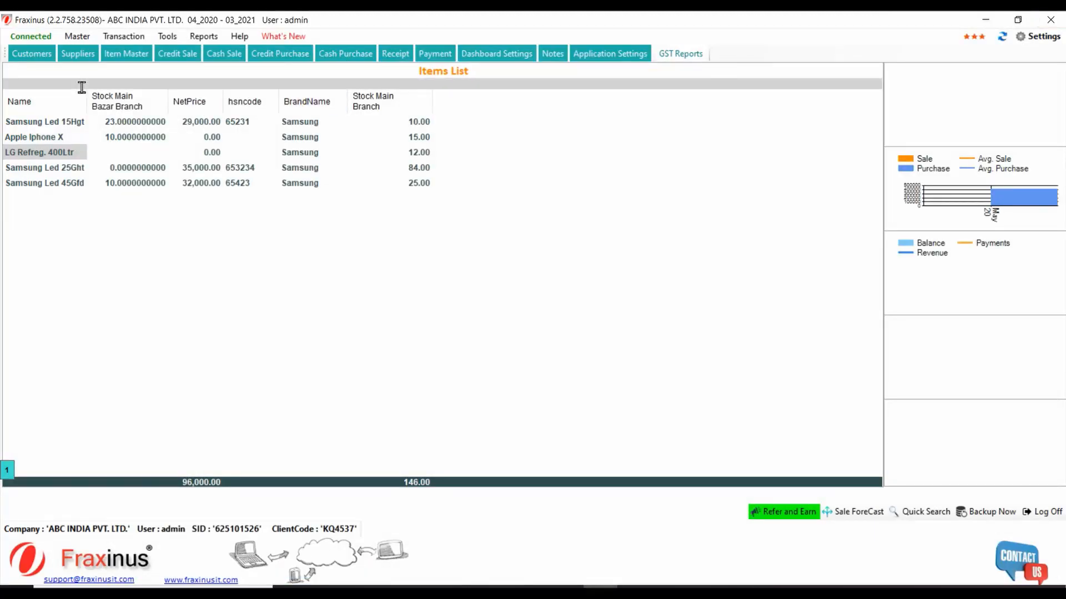
pyautogui.click(133, 137)
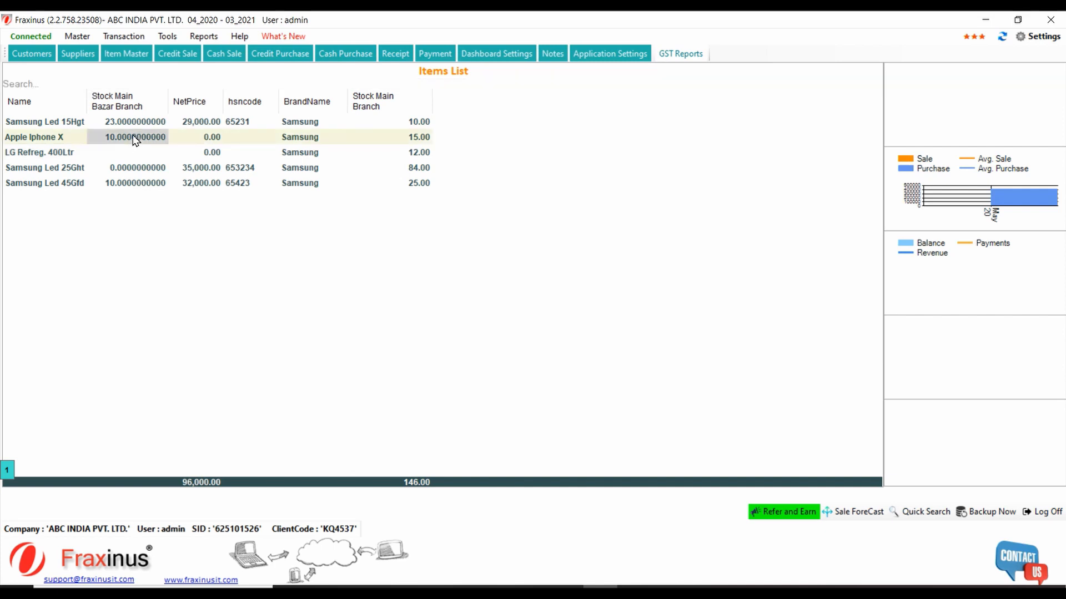
pyautogui.click(134, 126)
pyautogui.click(136, 184)
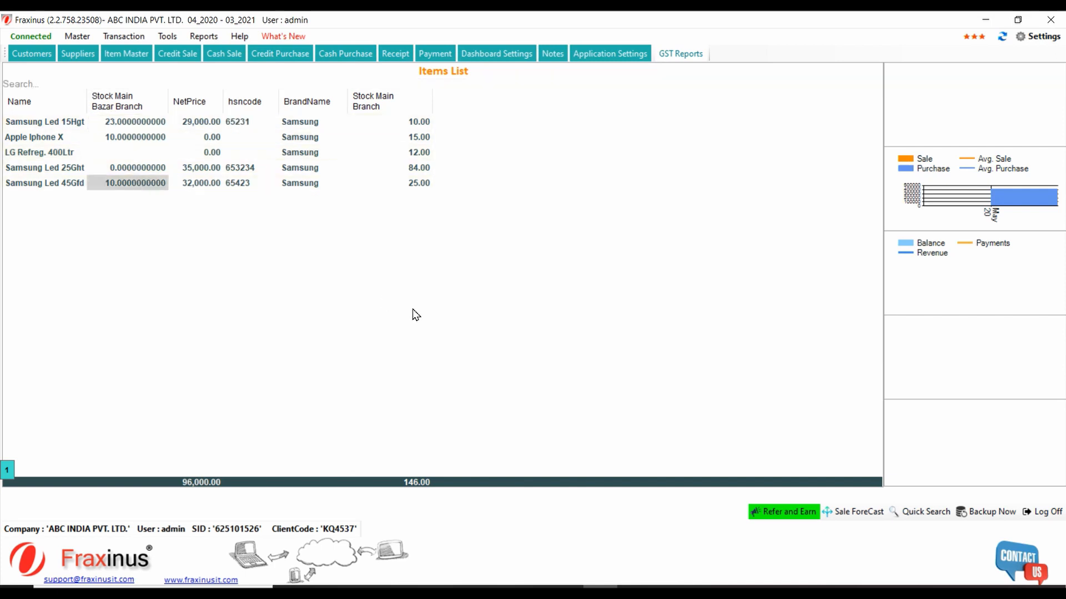
pyautogui.press('Left')
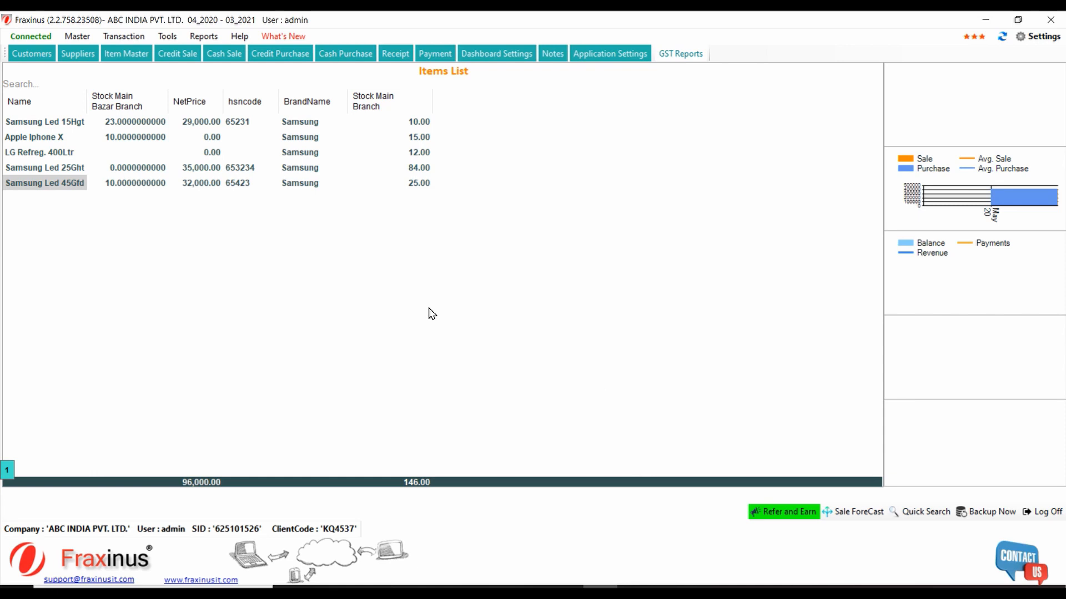
pyautogui.click(669, 592)
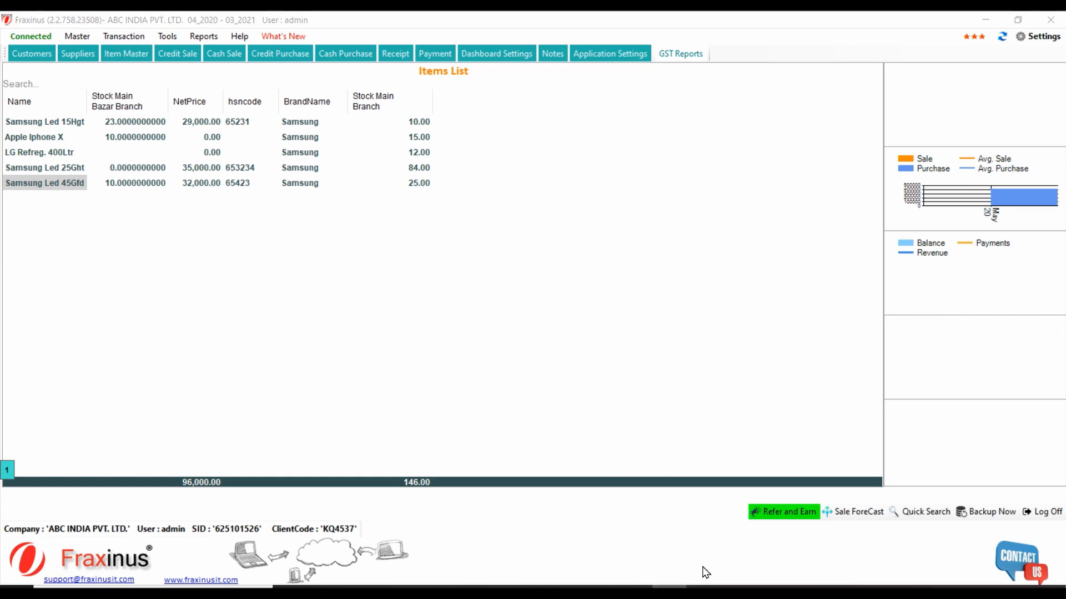